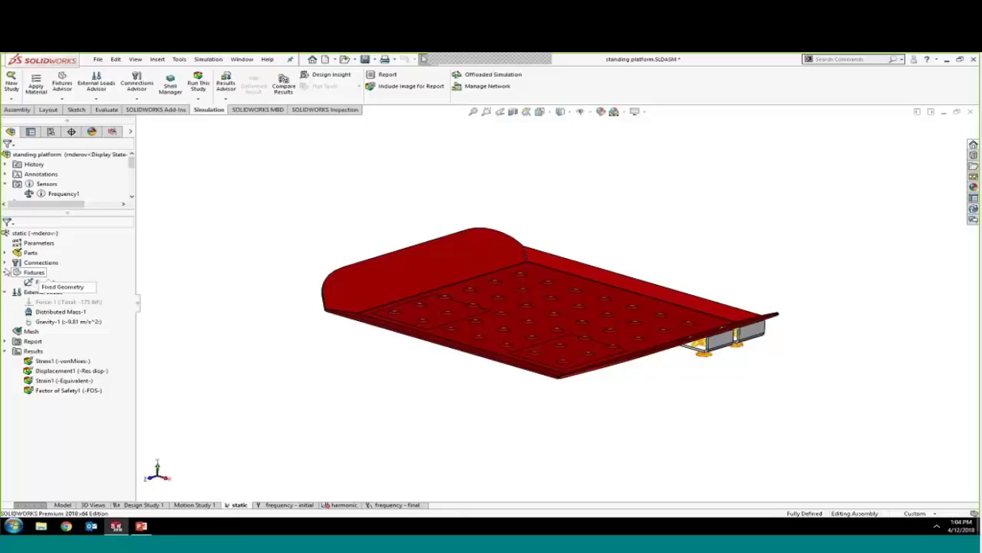
- Collapse the Fixtures, External Loads and Results folders of the static study and examine its parts list
{"action": "left_click", "coordinate": [5, 273]}
{"action": "left_click", "coordinate": [6, 282]}
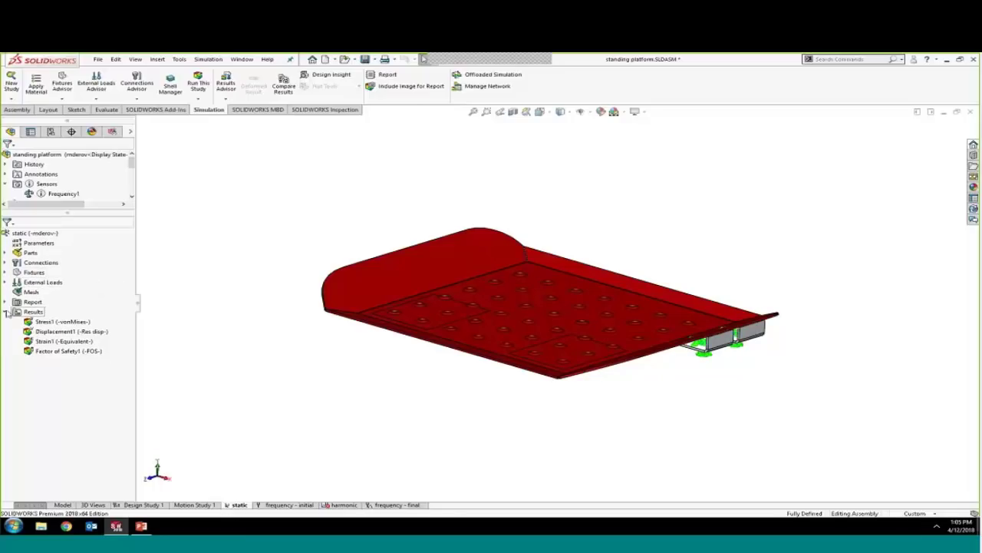
{"action": "left_click", "coordinate": [6, 312]}
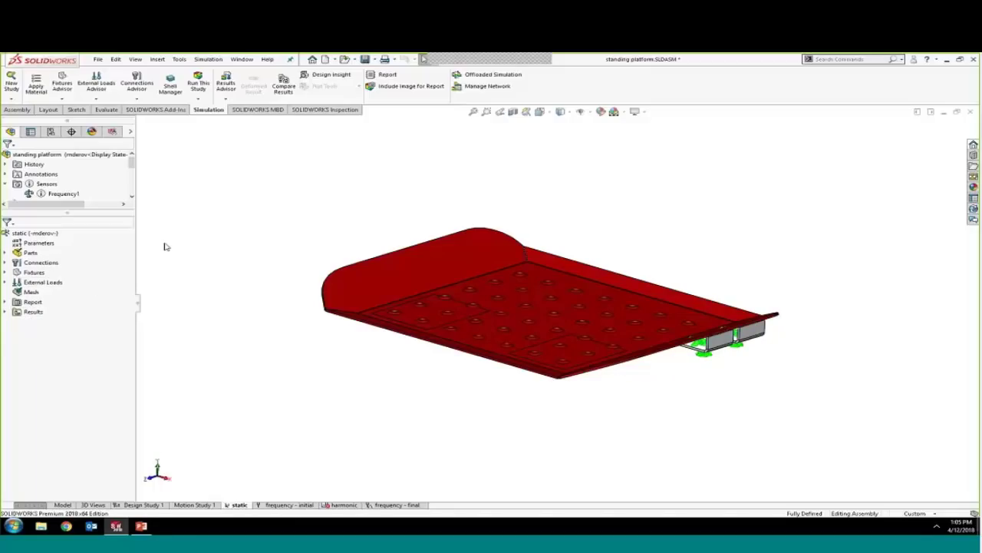
{"action": "left_click", "coordinate": [6, 254]}
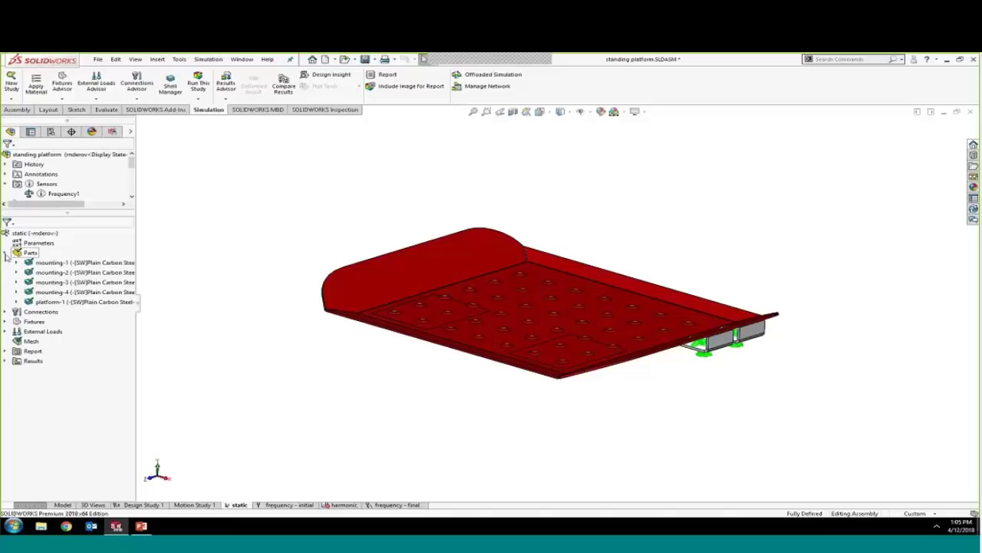
{"action": "left_click", "coordinate": [6, 253]}
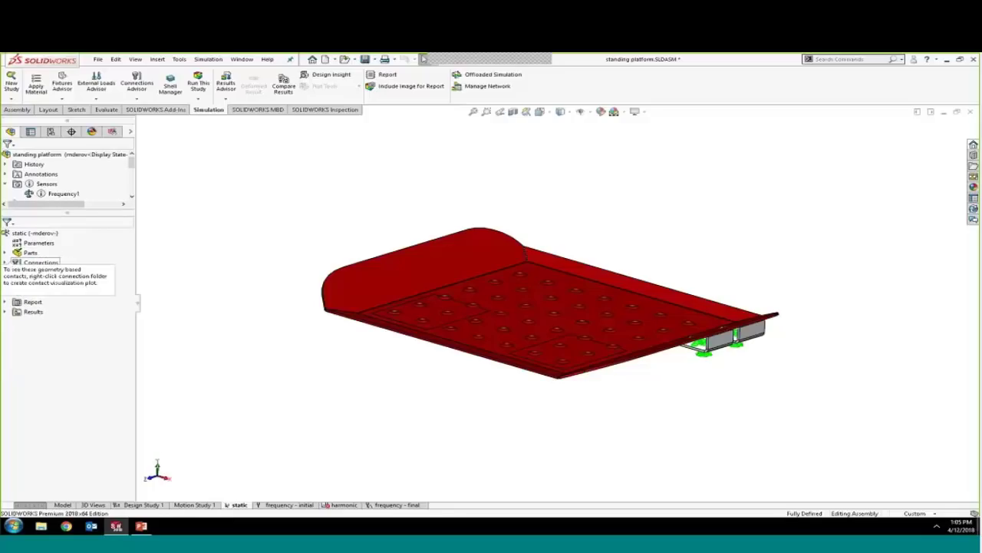
- Examine the static study's fixed supports on the mounting brackets beneath the platform
{"action": "middle_click_drag", "start_coordinate": [372, 324], "coordinate": [358, 230]}
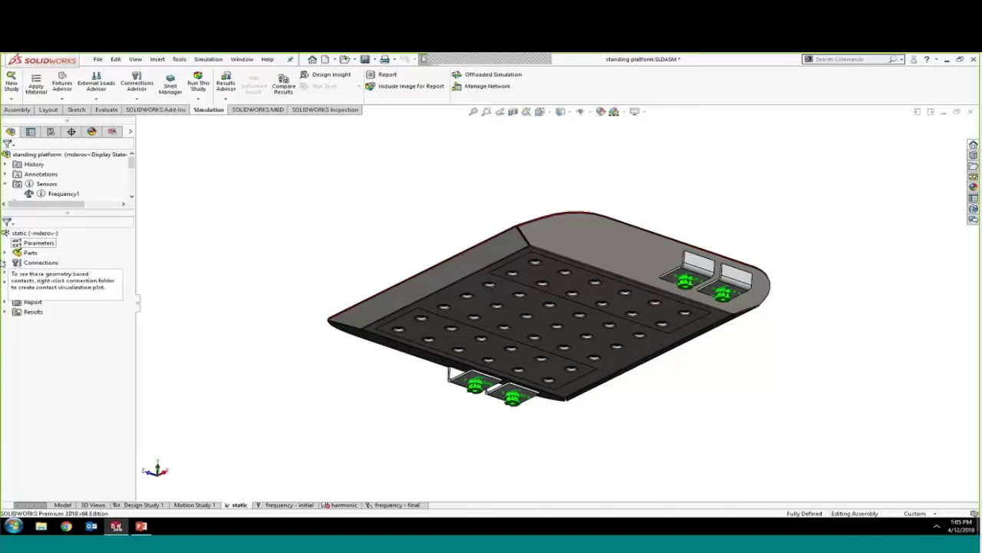
{"action": "left_click", "coordinate": [5, 273]}
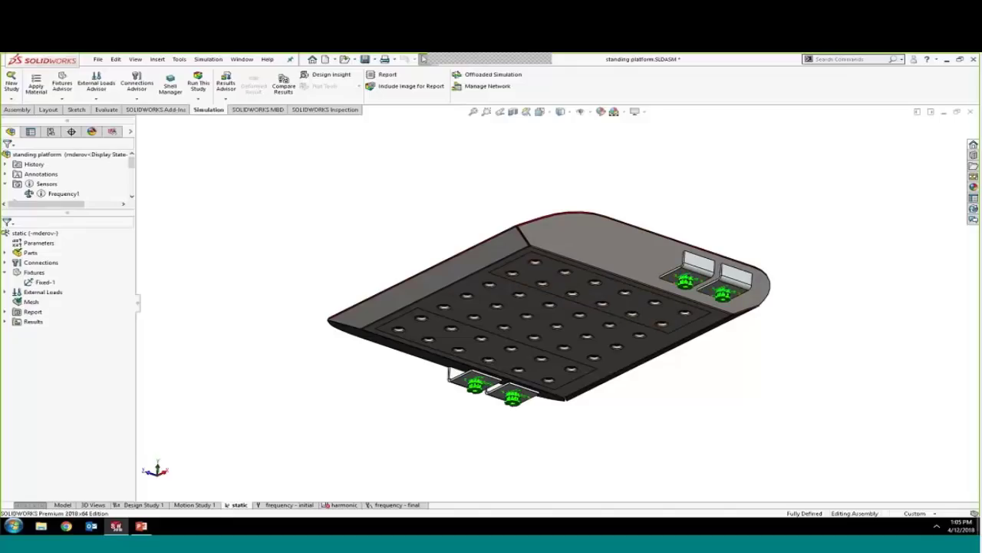
{"action": "middle_click_drag", "start_coordinate": [683, 320], "coordinate": [764, 476]}
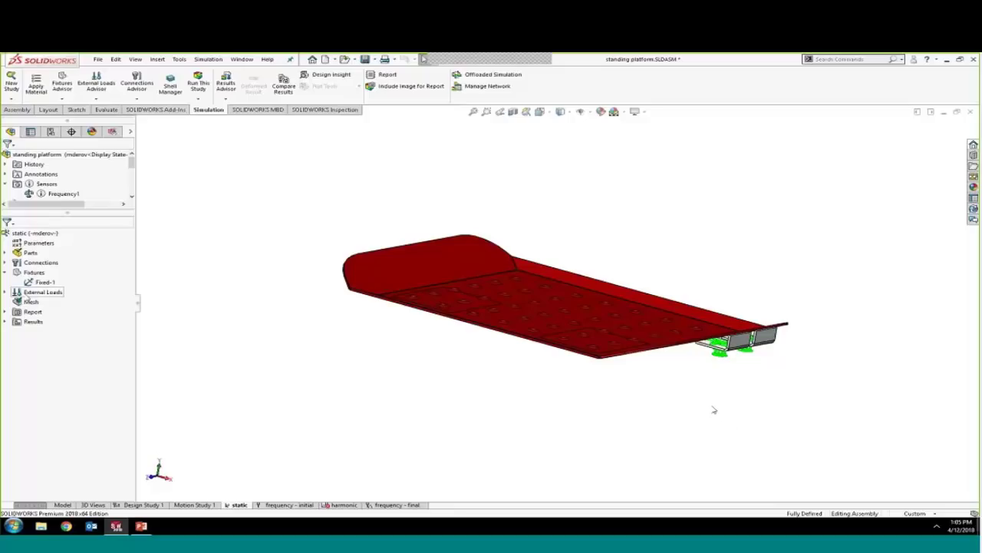
{"action": "left_click", "coordinate": [5, 272]}
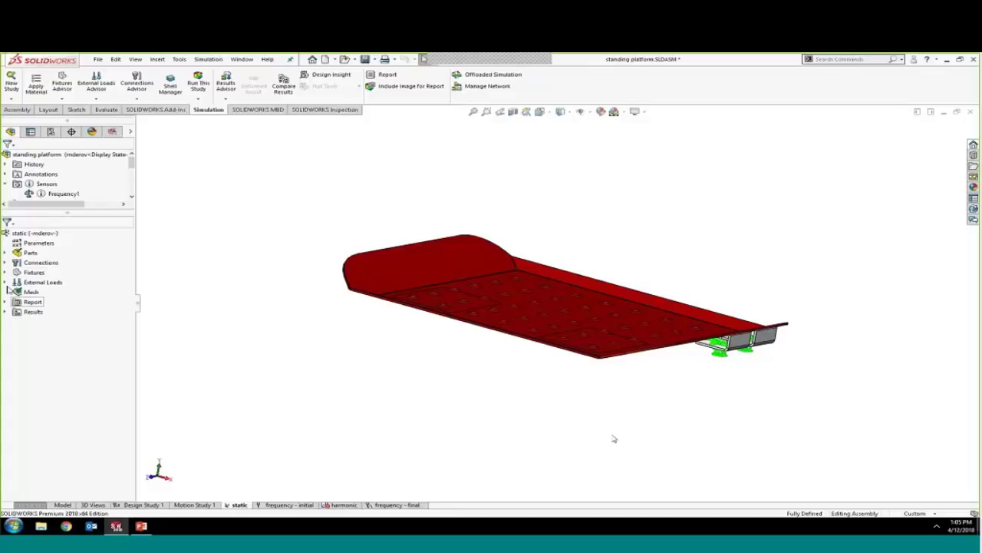
- Examine the external loads defined in the static study and collapse their folder again
{"action": "left_click", "coordinate": [5, 282]}
{"action": "middle_click_drag", "start_coordinate": [310, 266], "coordinate": [312, 287]}
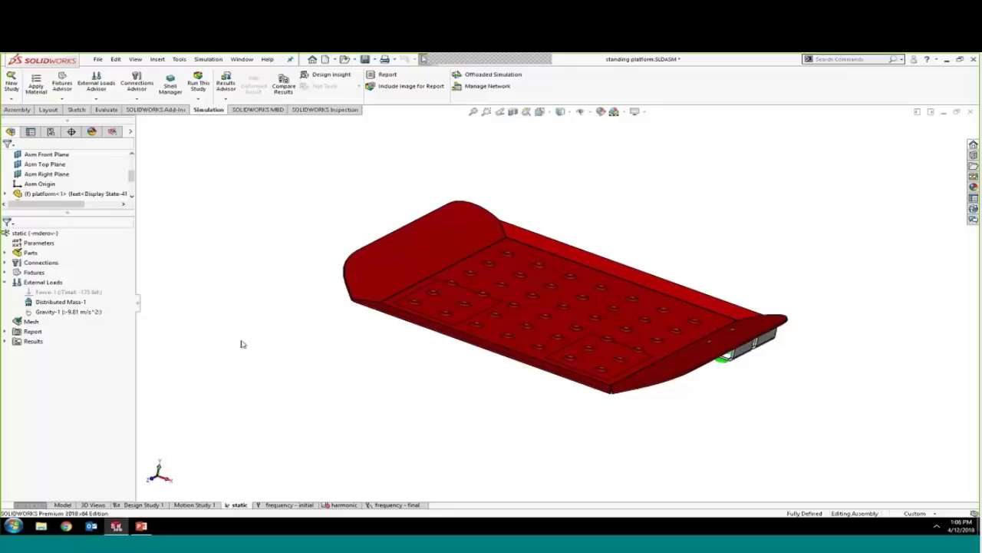
{"action": "middle_click_drag", "start_coordinate": [248, 342], "coordinate": [297, 361]}
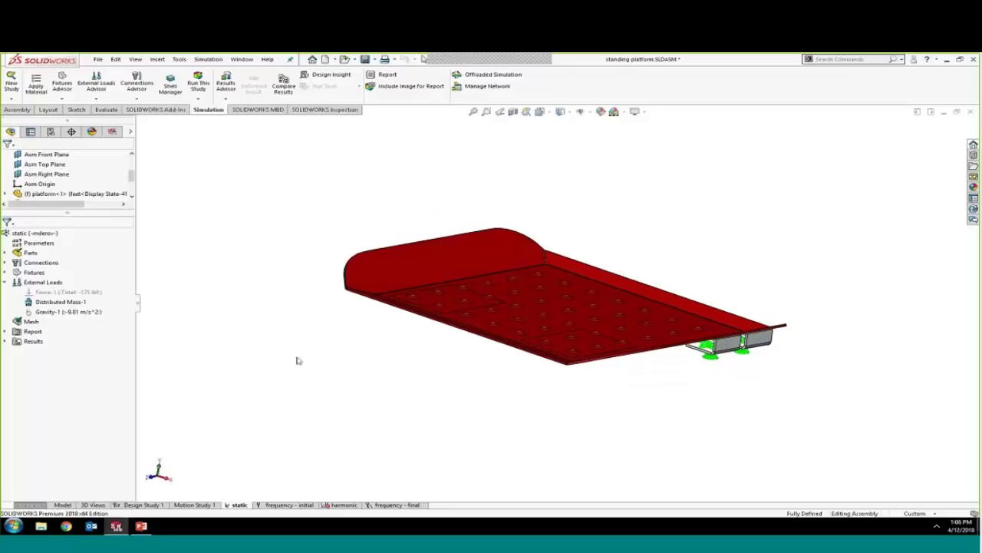
{"action": "left_click", "coordinate": [5, 282]}
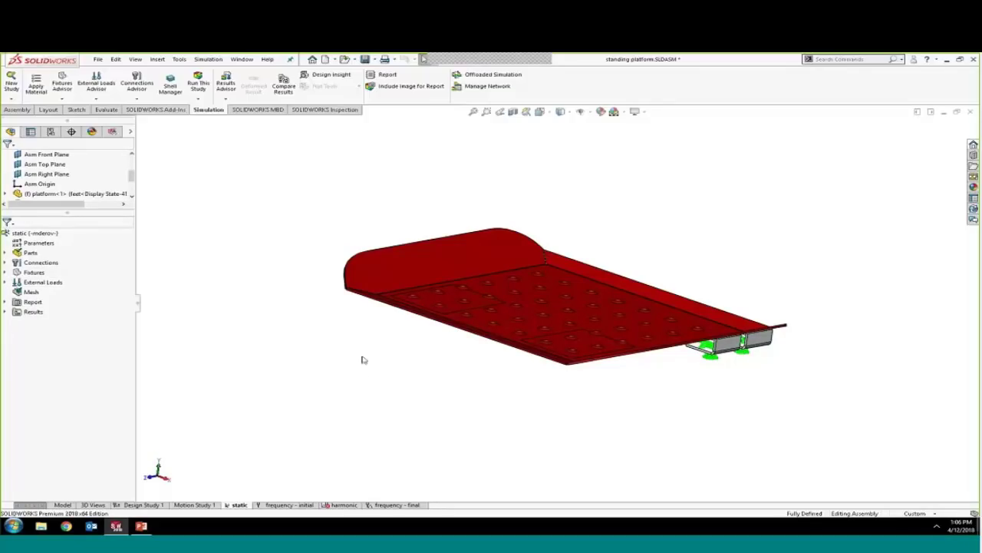
- Display the static study's von Mises stress plot, play its deformation animation and close the animation
{"action": "left_click", "coordinate": [6, 313]}
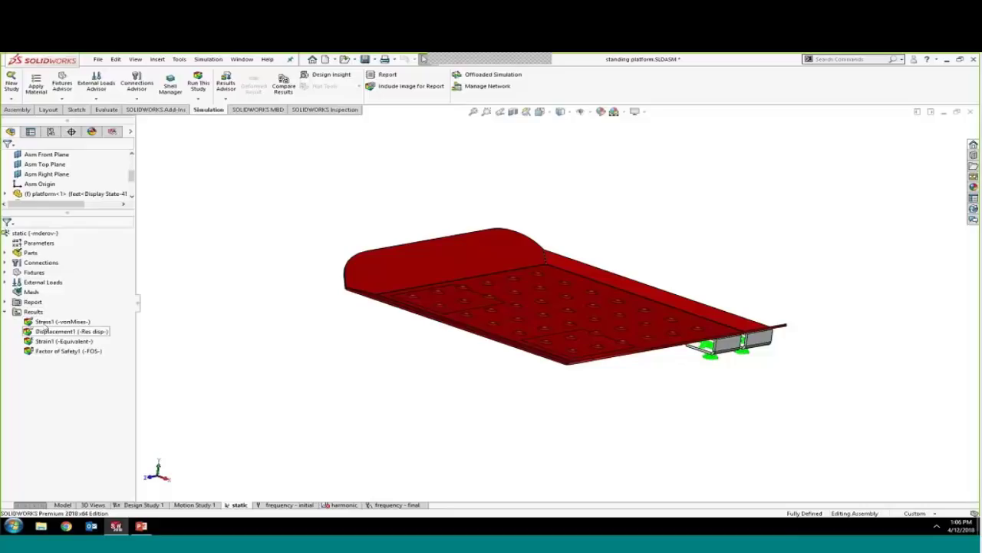
{"action": "double_click", "coordinate": [46, 323]}
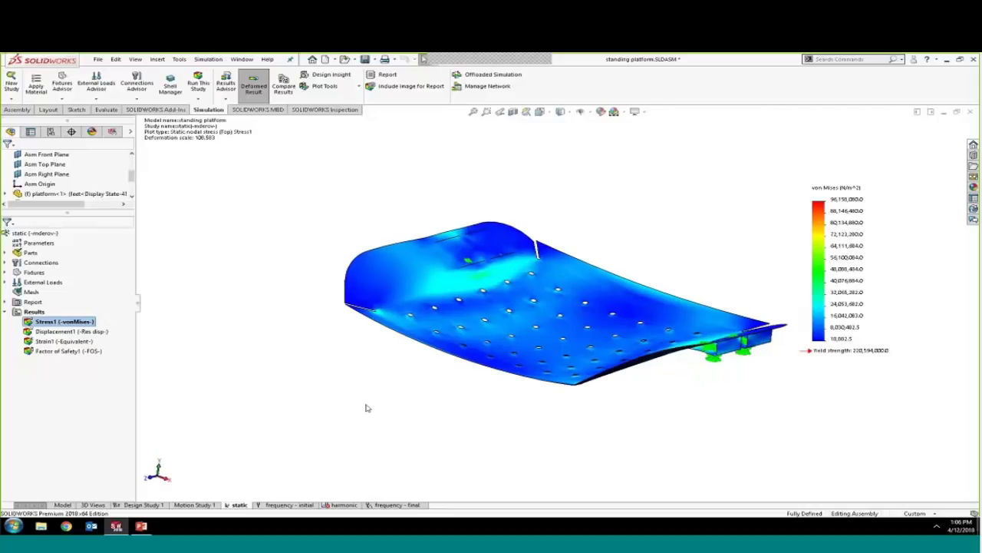
{"action": "right_click", "coordinate": [62, 324]}
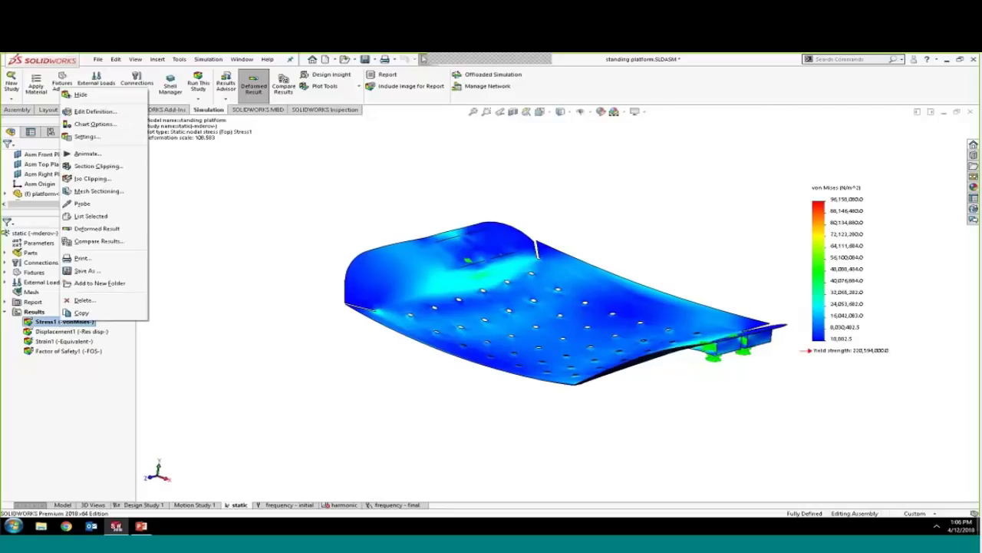
{"action": "left_click", "coordinate": [87, 153]}
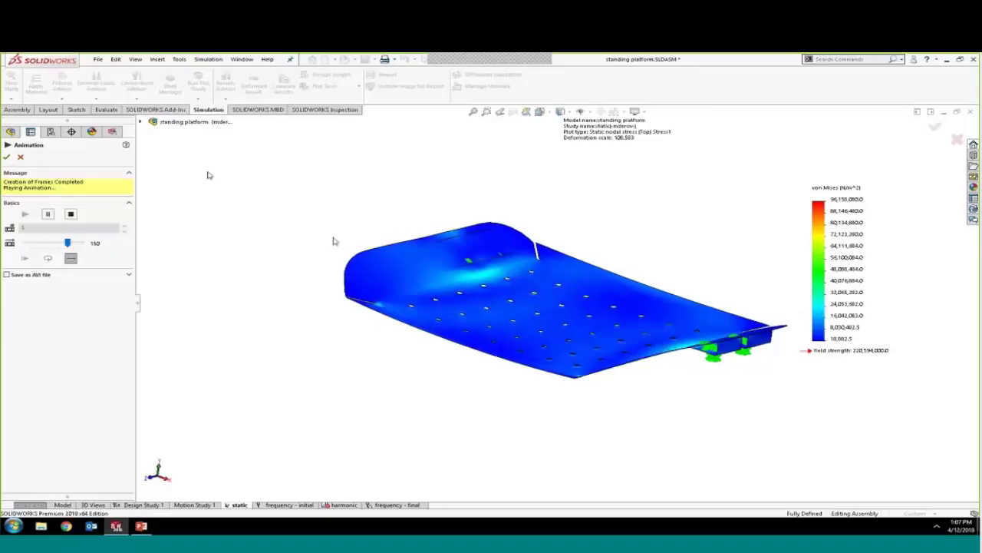
{"action": "left_click", "coordinate": [20, 158]}
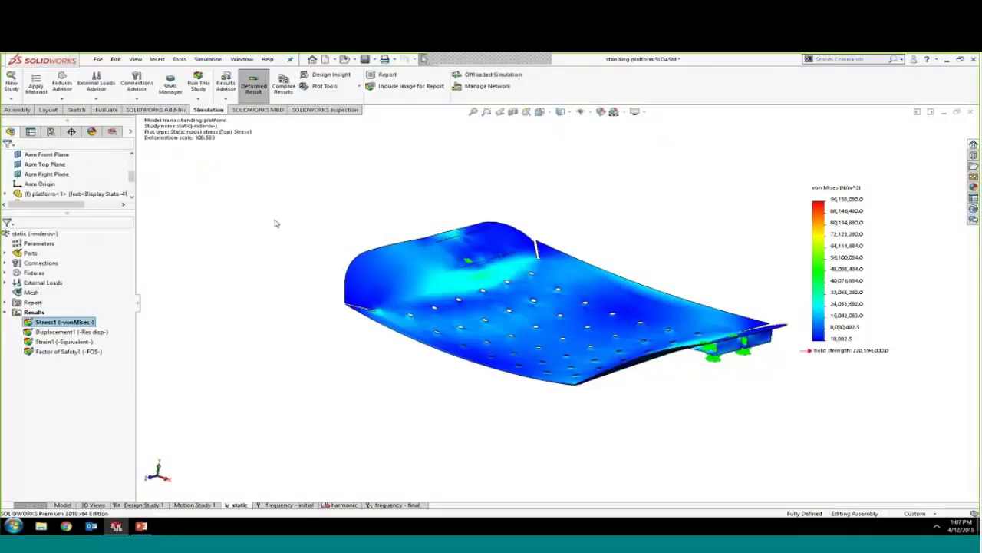
- Display the static study's Factor of Safety plot and switch to the PowerPoint presentation
{"action": "double_click", "coordinate": [65, 351]}
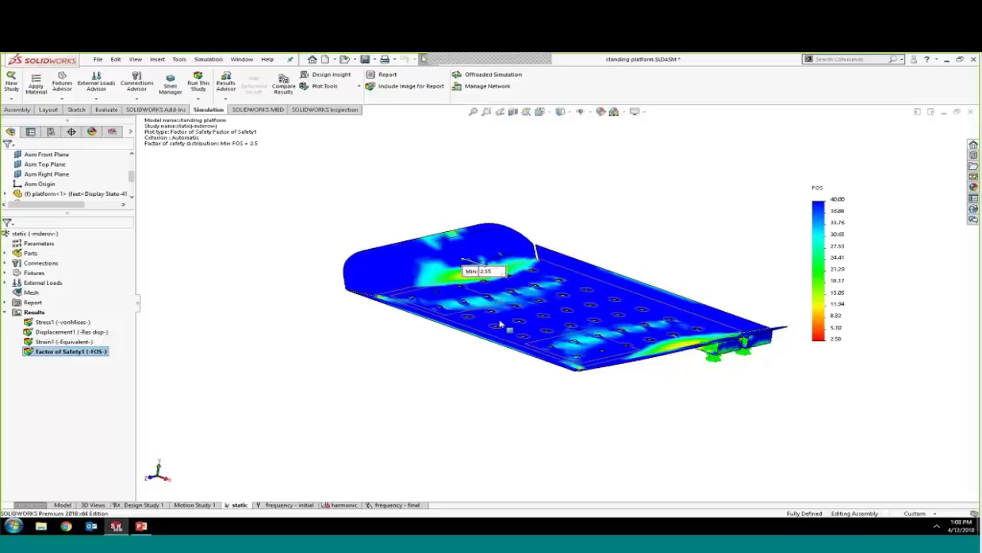
{"action": "left_click", "coordinate": [142, 526]}
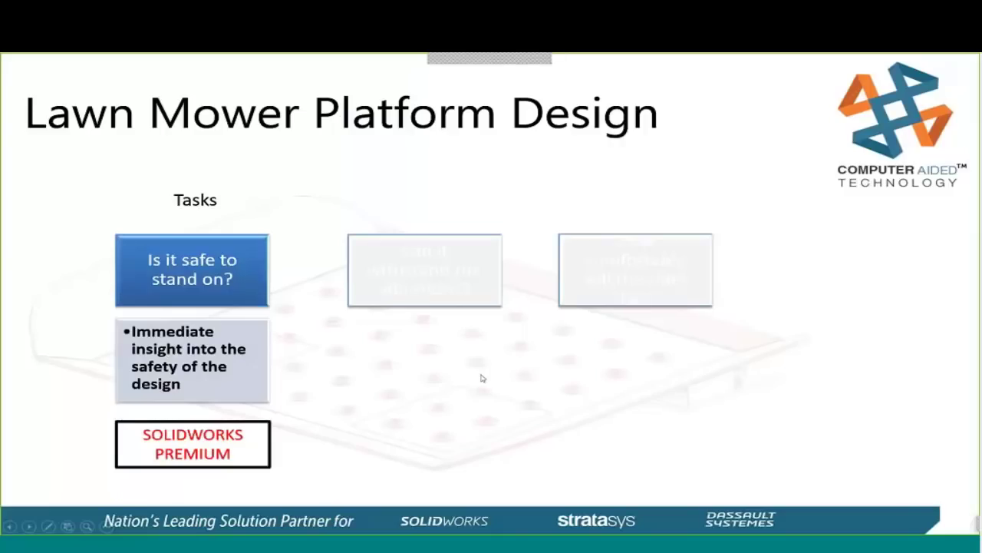
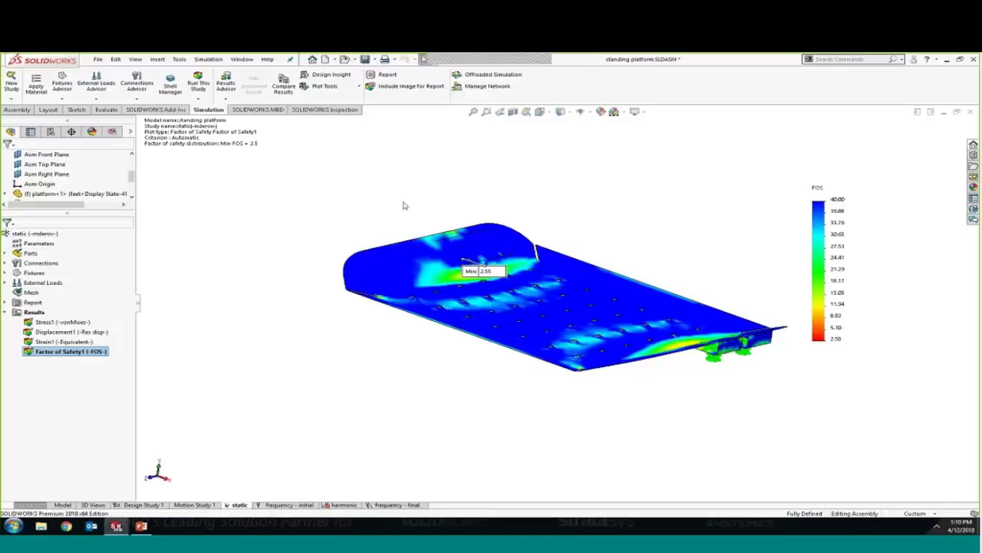
- Create a new simulation study of the Frequency type for the standing platform assembly
{"action": "left_click", "coordinate": [11, 80]}
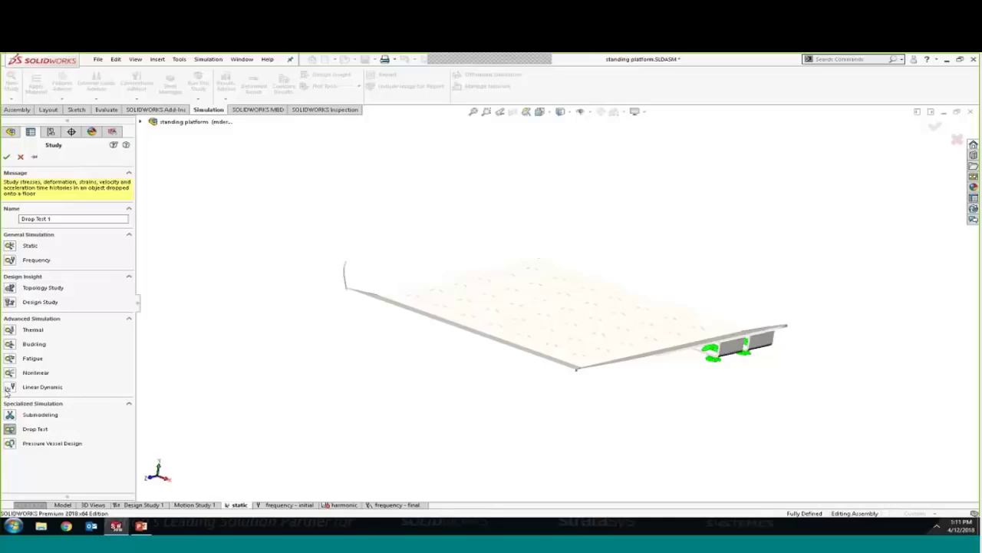
{"action": "left_click", "coordinate": [10, 260]}
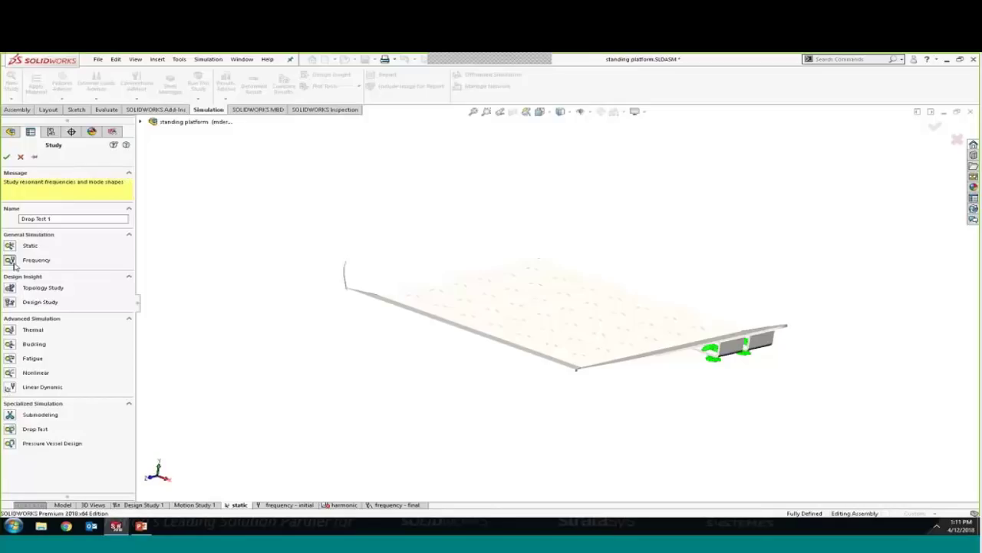
{"action": "left_click", "coordinate": [6, 156]}
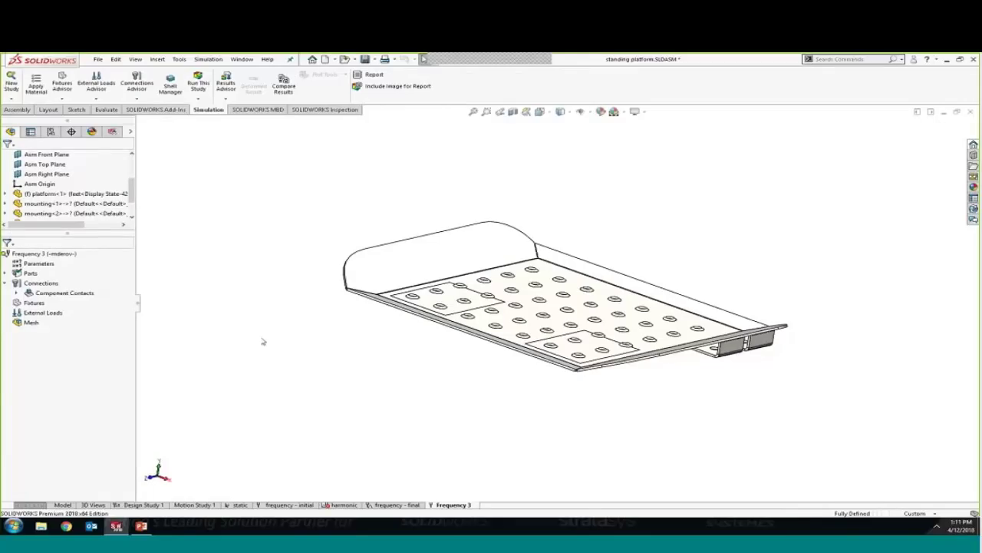
- Copy the Fixtures folder from the static study into the Frequency 3 study
{"action": "left_click", "coordinate": [241, 504]}
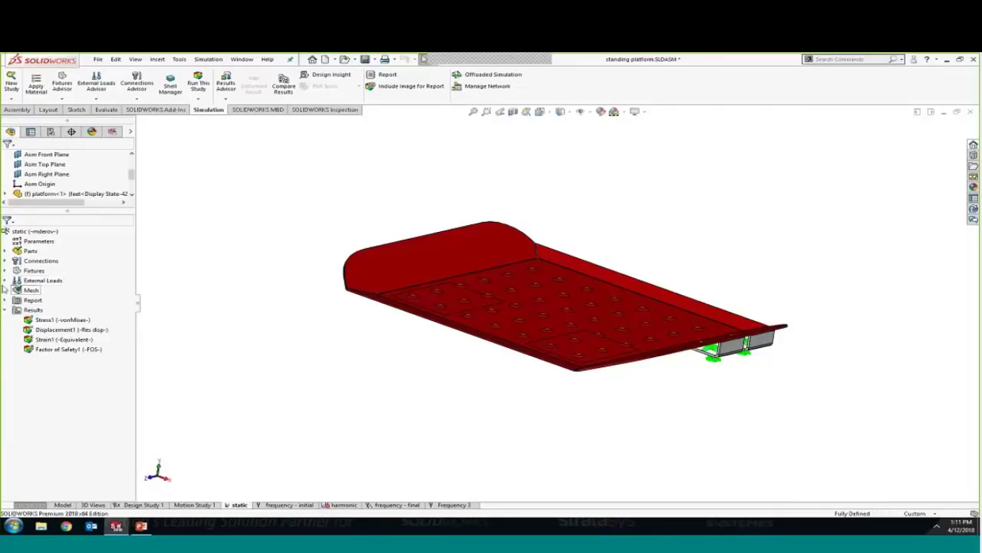
{"action": "left_click", "coordinate": [34, 270]}
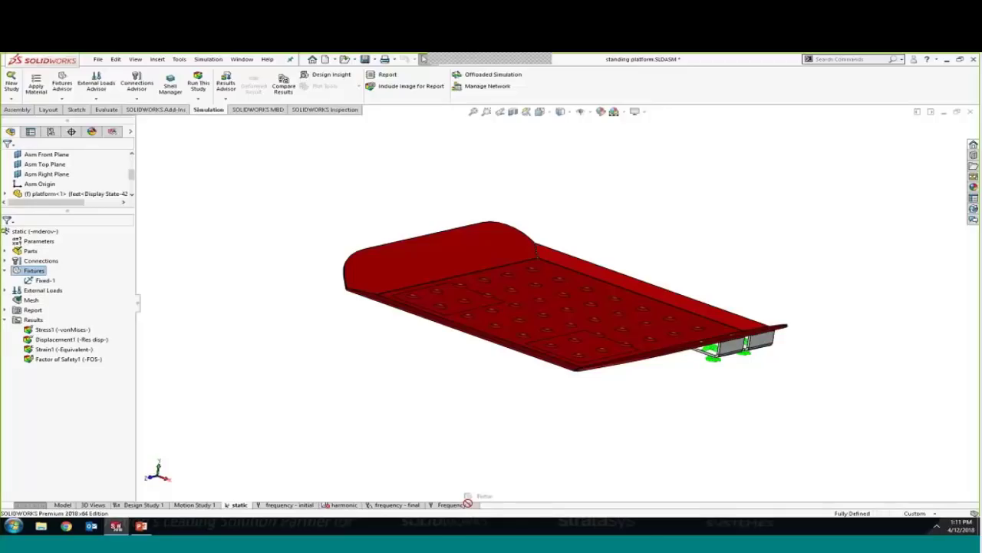
{"action": "left_click_drag", "start_coordinate": [467, 503], "coordinate": [465, 504]}
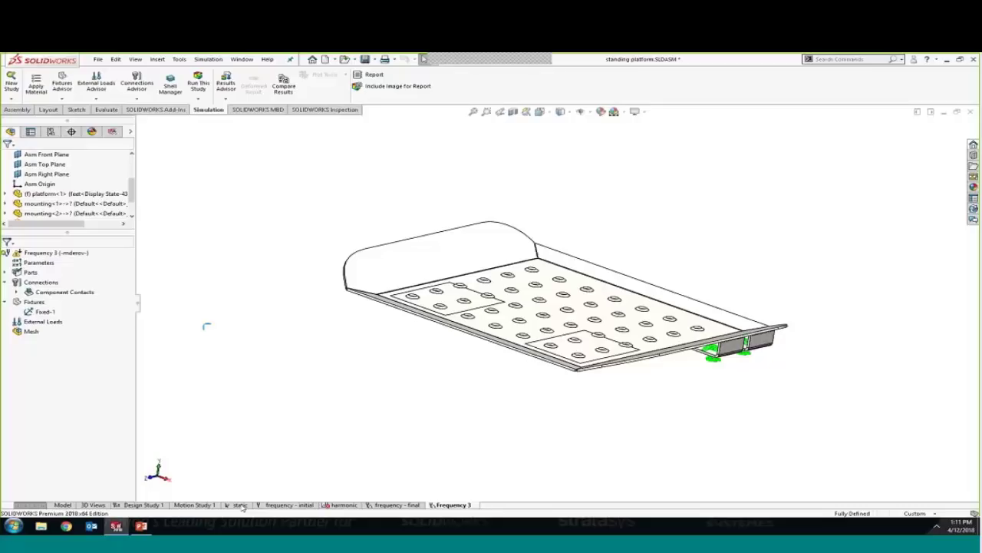
- Open the frequency - initial study and display its Displacement1 mode shape plot
{"action": "left_click", "coordinate": [291, 505]}
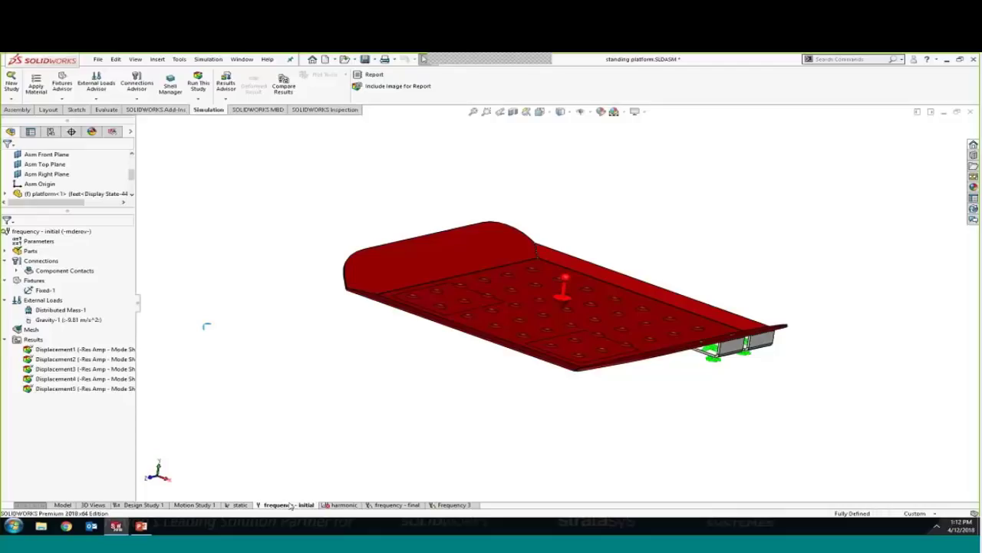
{"action": "mouse_move", "coordinate": [561, 405]}
{"action": "middle_mouse_down"}
{"action": "mouse_move", "coordinate": [576, 403]}
{"action": "mouse_move", "coordinate": [559, 397]}
{"action": "mouse_move", "coordinate": [570, 392]}
{"action": "middle_mouse_up"}
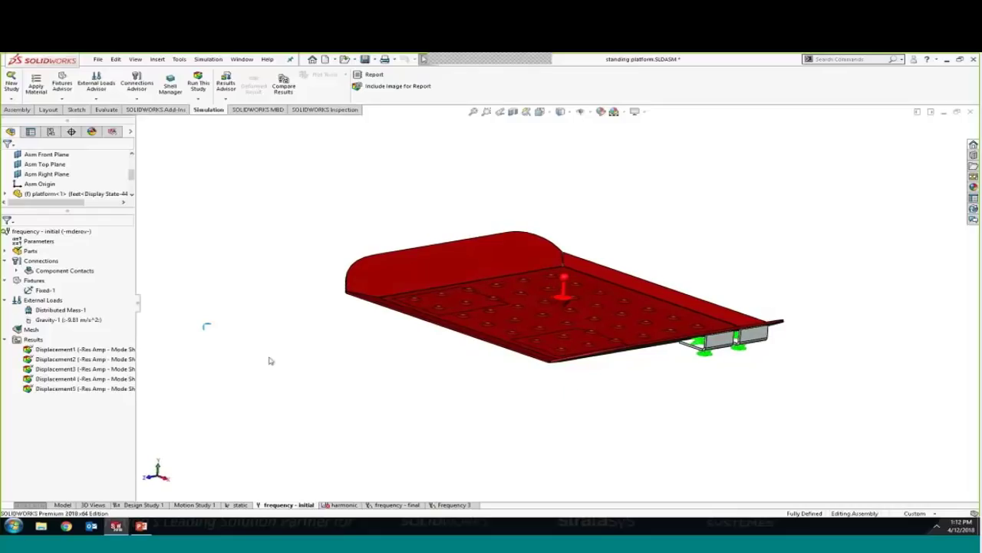
{"action": "double_click", "coordinate": [108, 351]}
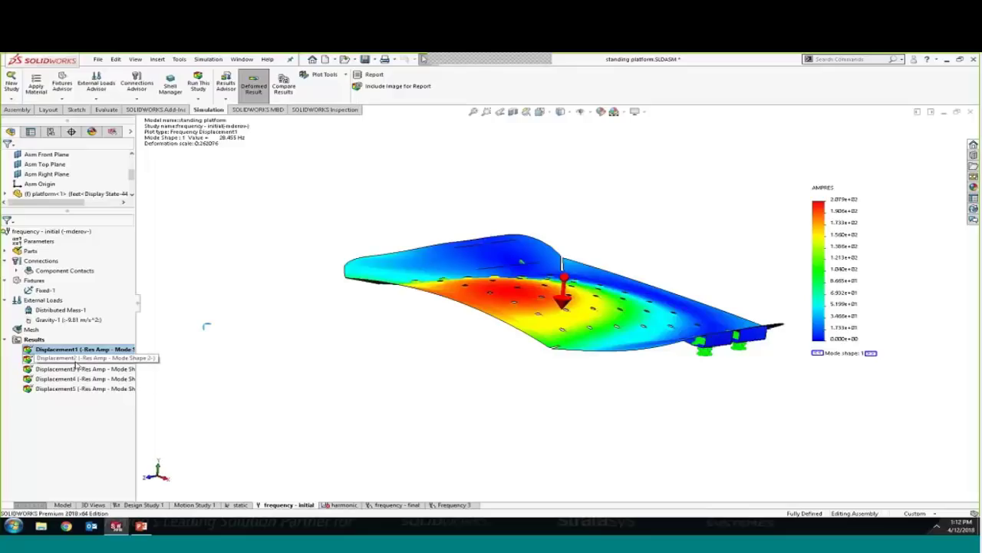
- Display the Displacement2 plot for mode shape 2, play its animation and close the animation
{"action": "double_click", "coordinate": [76, 361]}
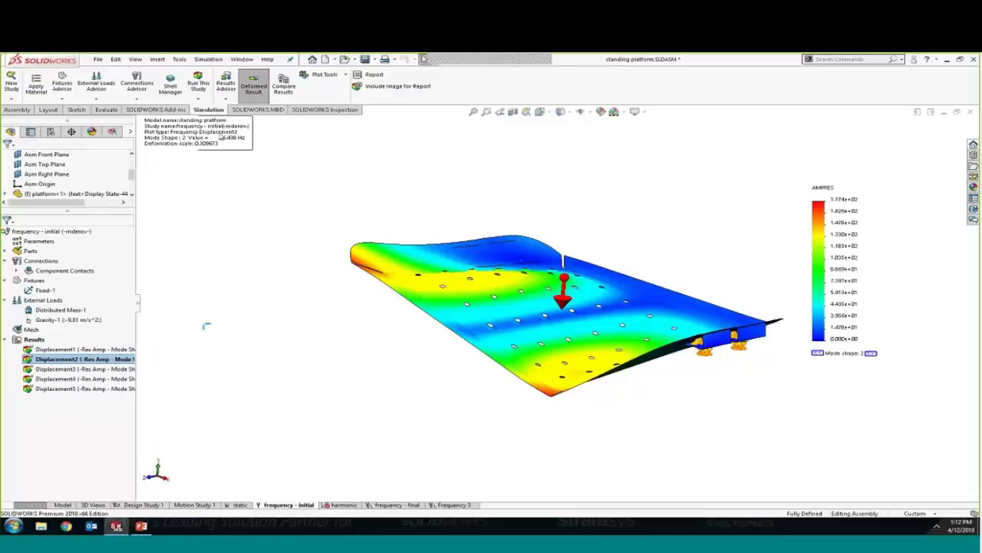
{"action": "right_click", "coordinate": [99, 358]}
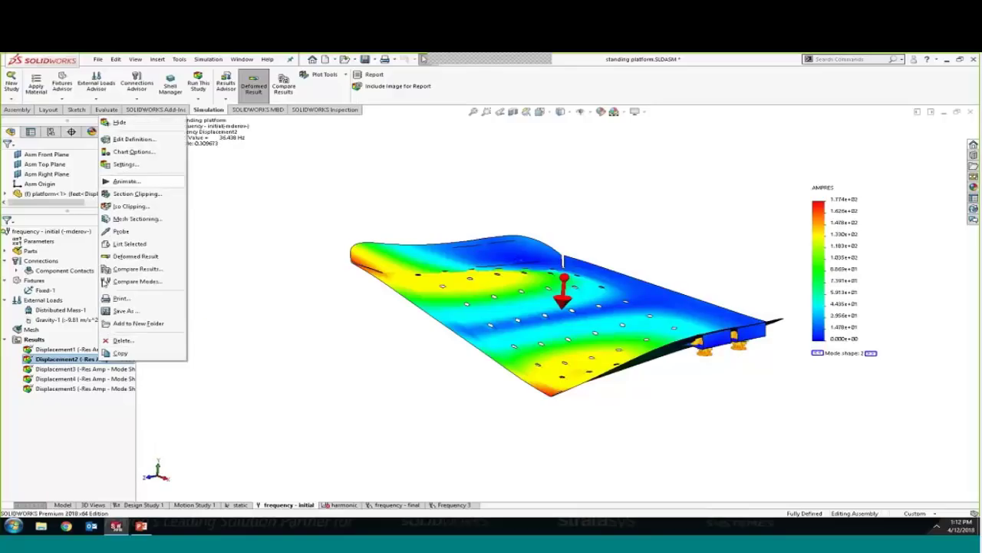
{"action": "left_click", "coordinate": [123, 181]}
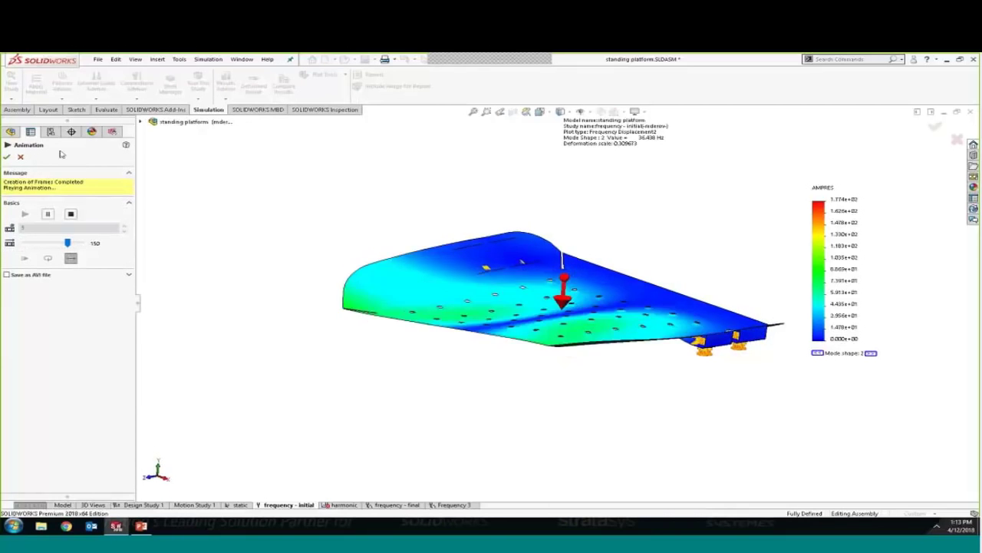
{"action": "left_click", "coordinate": [20, 157]}
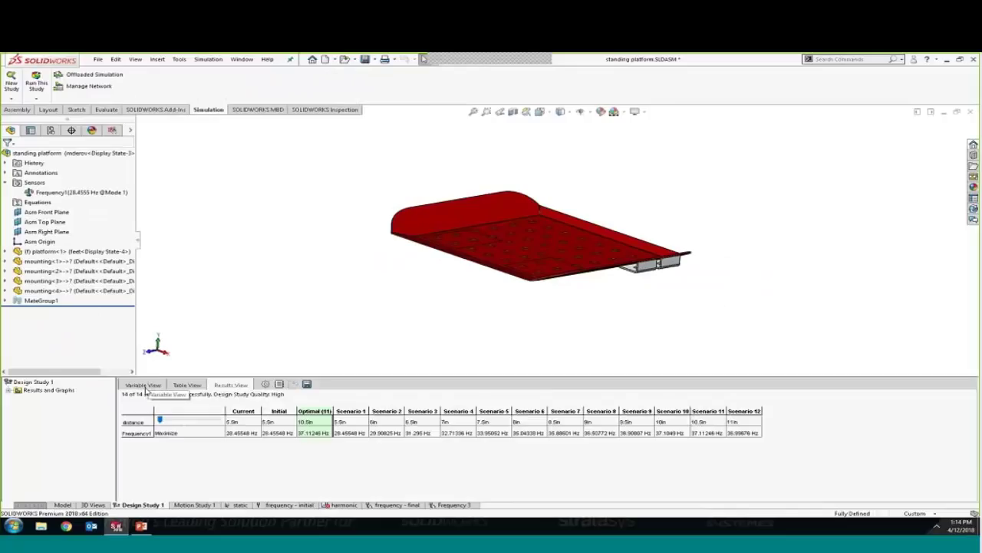
- Examine Design Study 1's variable, constraint and goal setup and the definition of its Frequency1 sensor
{"action": "left_click", "coordinate": [143, 385]}
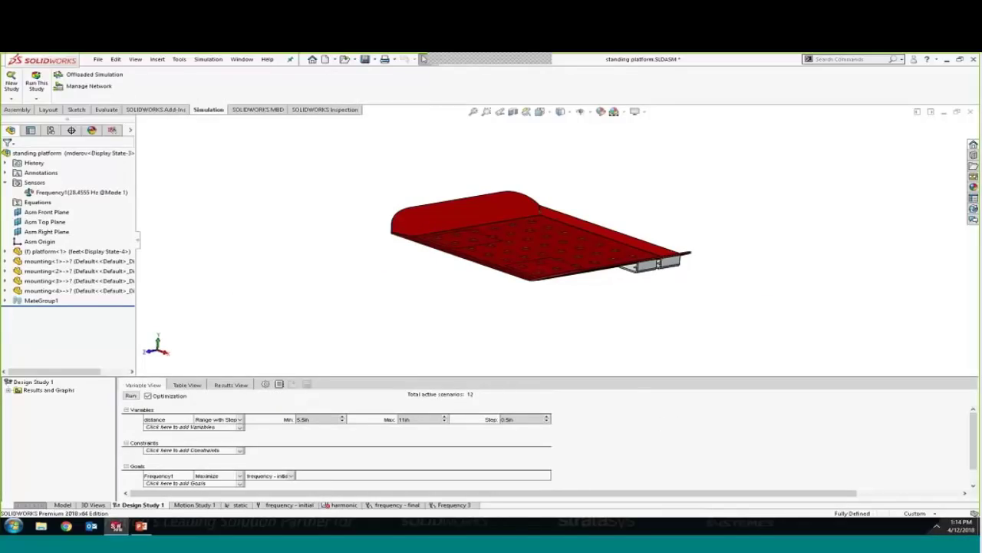
{"action": "scroll", "coordinate": [658, 263], "scroll_direction": "down", "scroll_amount": 4}
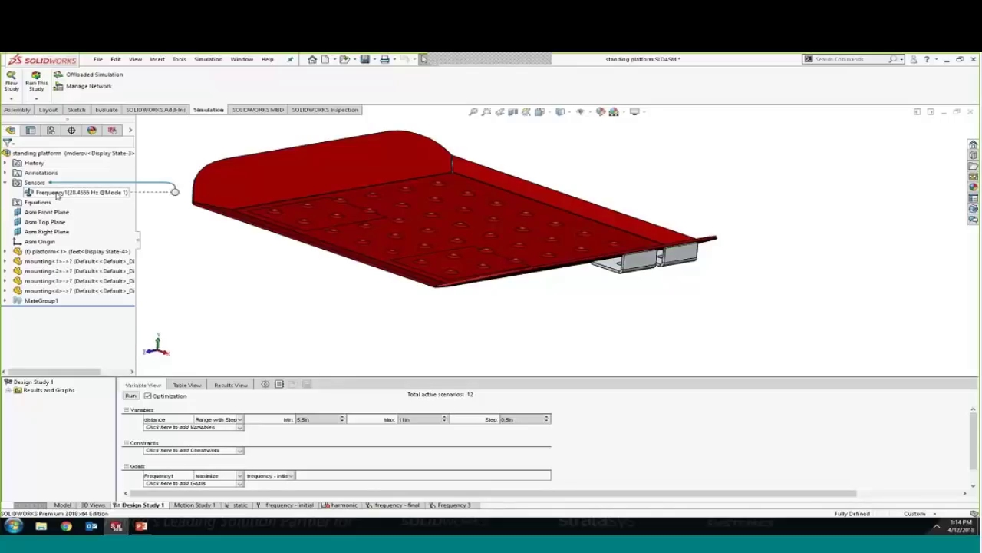
{"action": "right_click", "coordinate": [57, 196]}
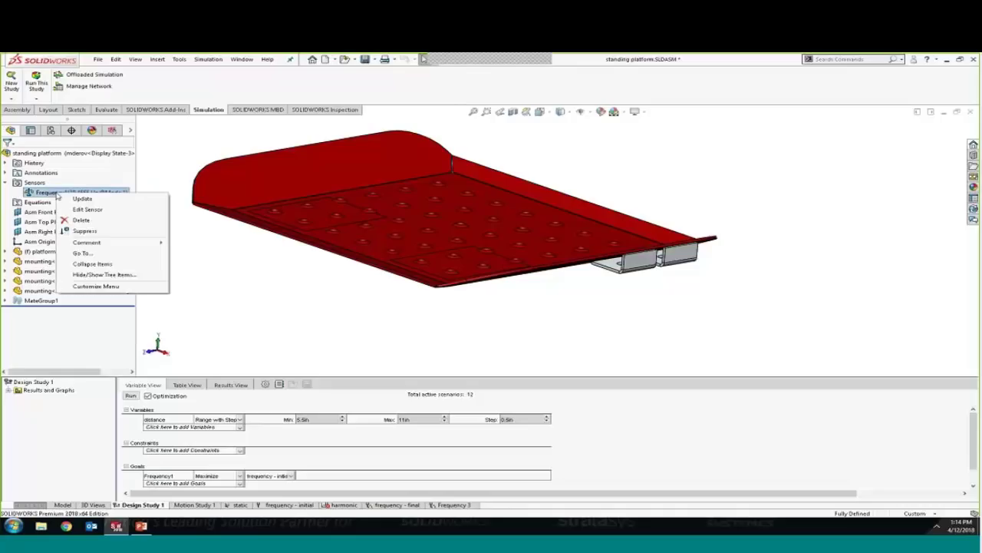
{"action": "left_click", "coordinate": [75, 211]}
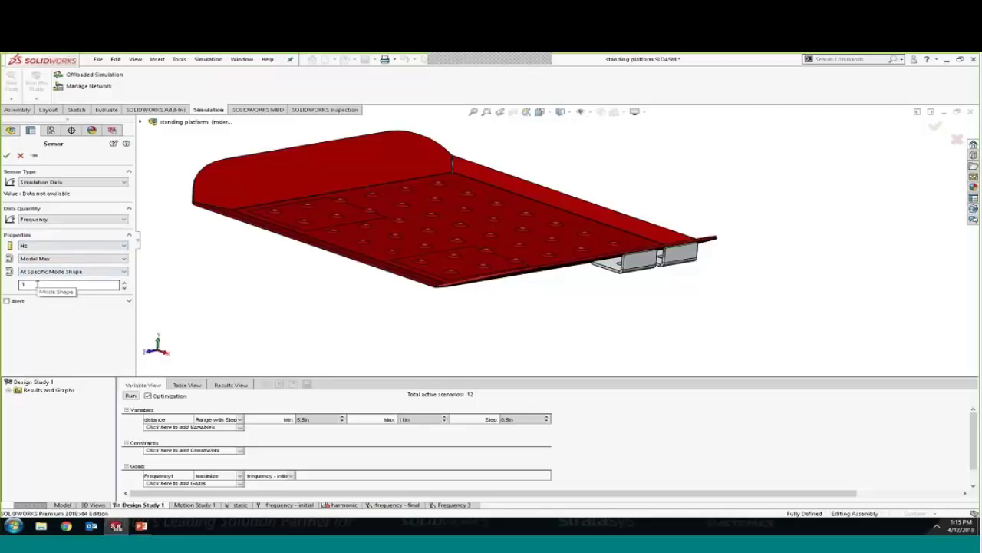
{"action": "left_click", "coordinate": [8, 155]}
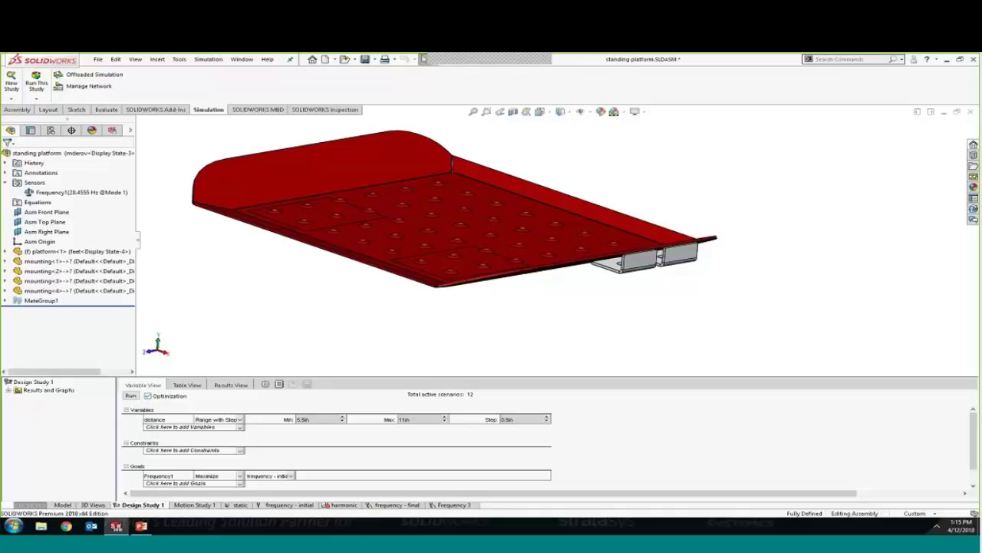
- Show the design study's results and preview Scenario 1, Scenario 2 and Scenario 5 on the model
{"action": "left_click", "coordinate": [230, 384]}
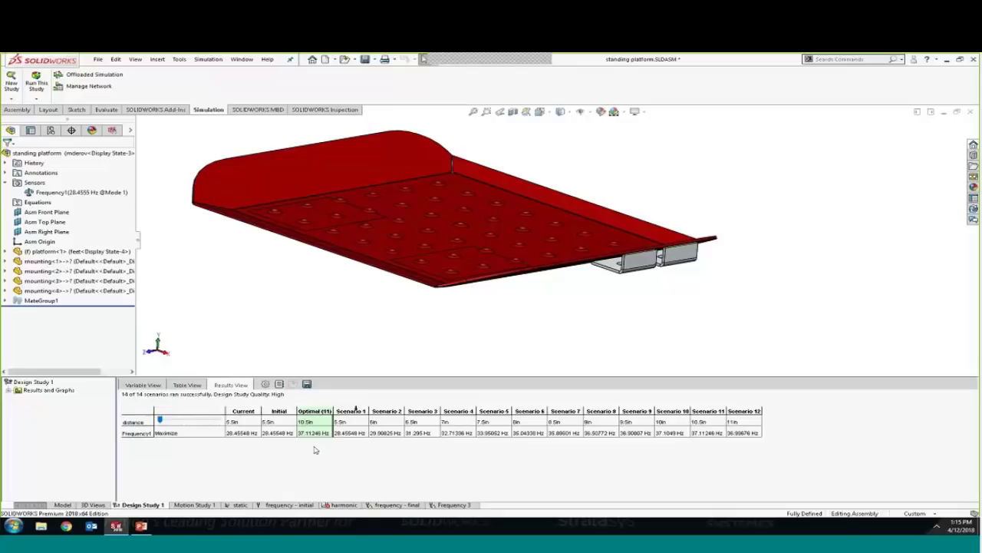
{"action": "left_click", "coordinate": [355, 410]}
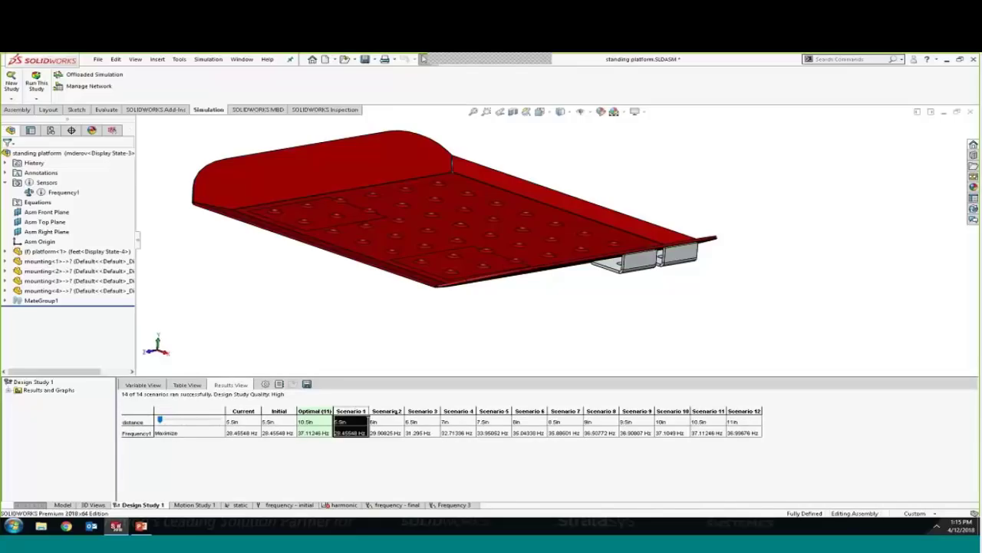
{"action": "left_click", "coordinate": [384, 411]}
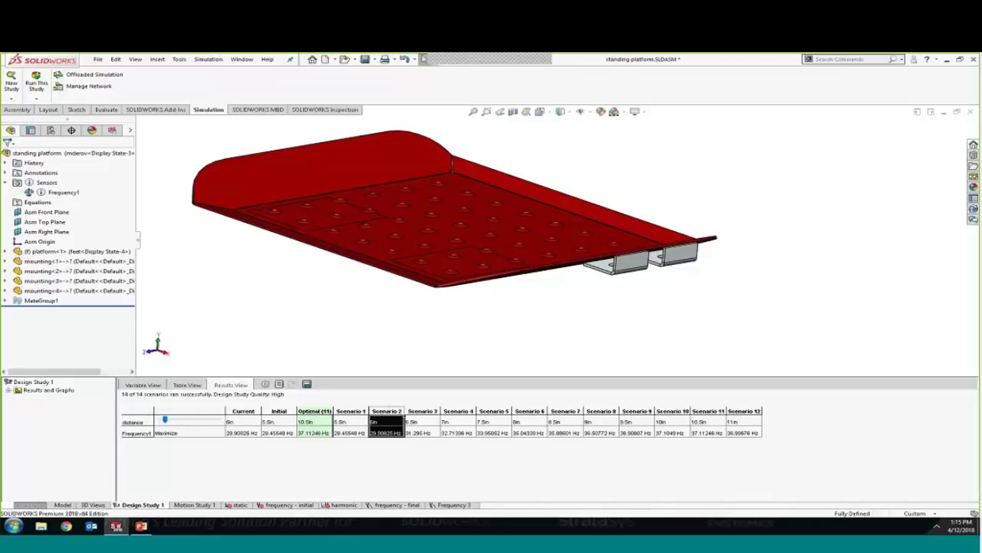
{"action": "left_click", "coordinate": [495, 411]}
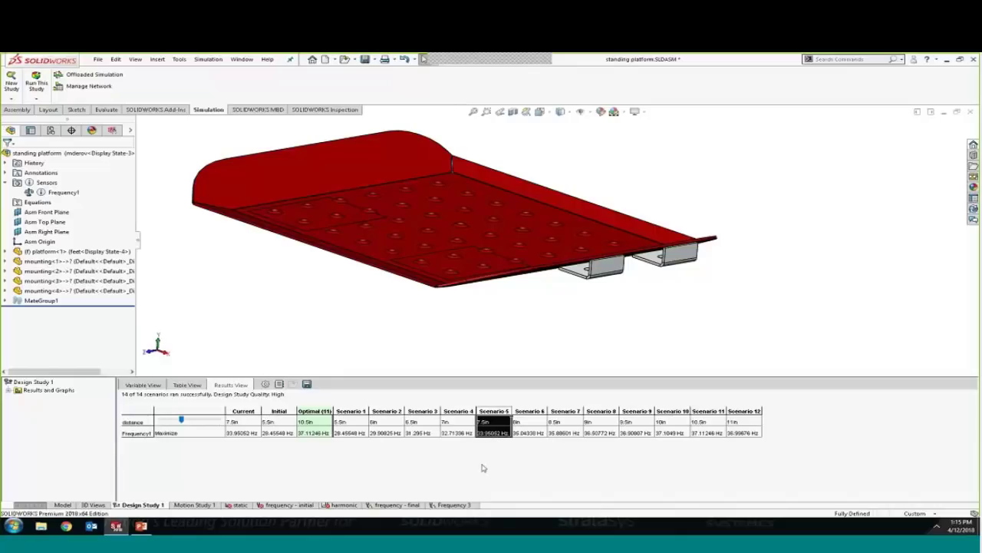
- Examine the definition of Graph1 in the design study's results and leave it without changes
{"action": "left_click", "coordinate": [8, 391]}
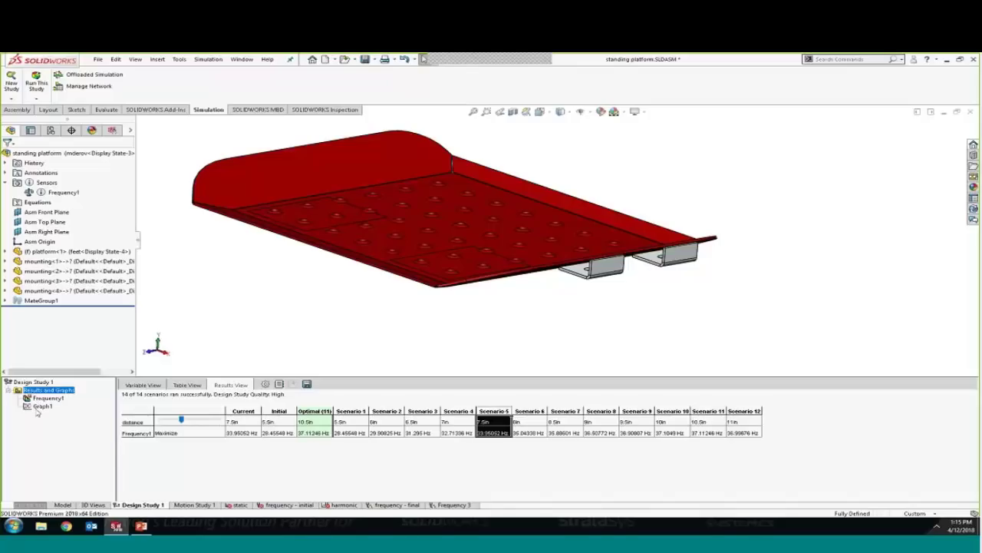
{"action": "right_click", "coordinate": [40, 406]}
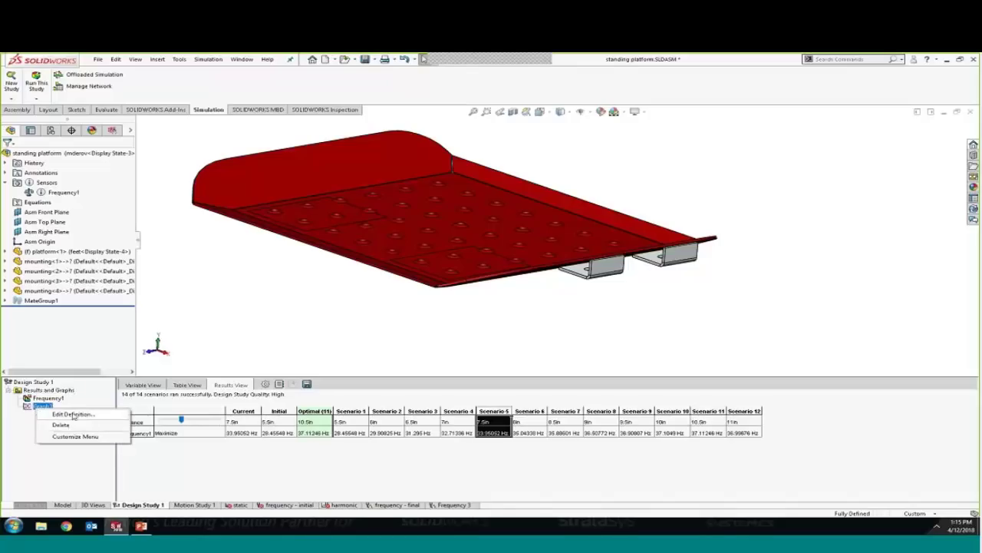
{"action": "left_click", "coordinate": [73, 415]}
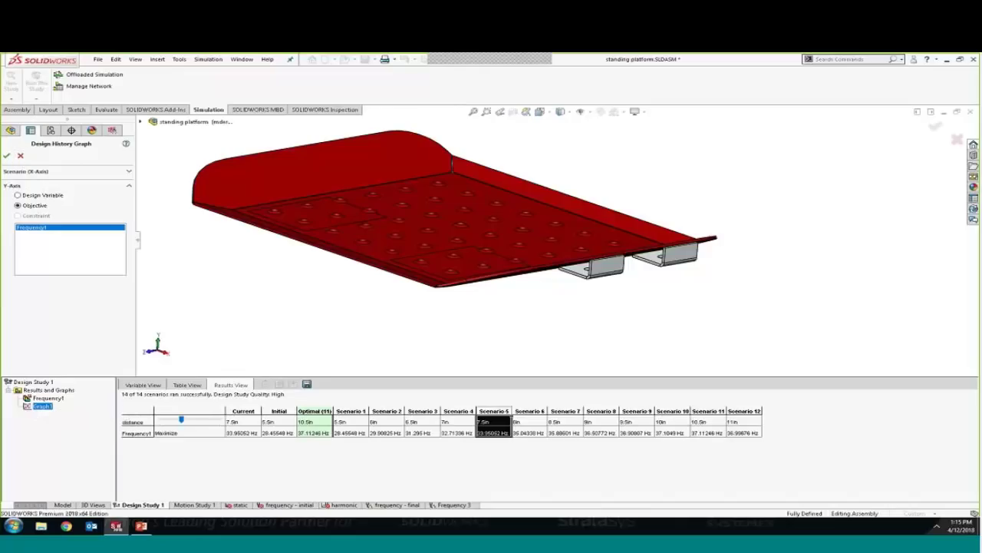
{"action": "left_click", "coordinate": [21, 155]}
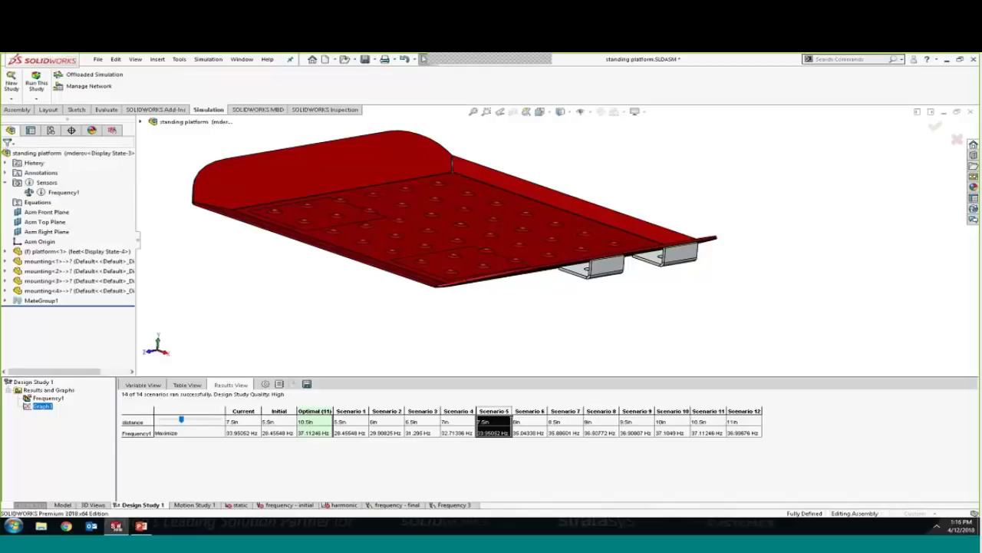
- Display the Graph1 history graph enlarged, probe the Frequency1 curve around Set 10 to Set 12, and close it
{"action": "right_click", "coordinate": [43, 405]}
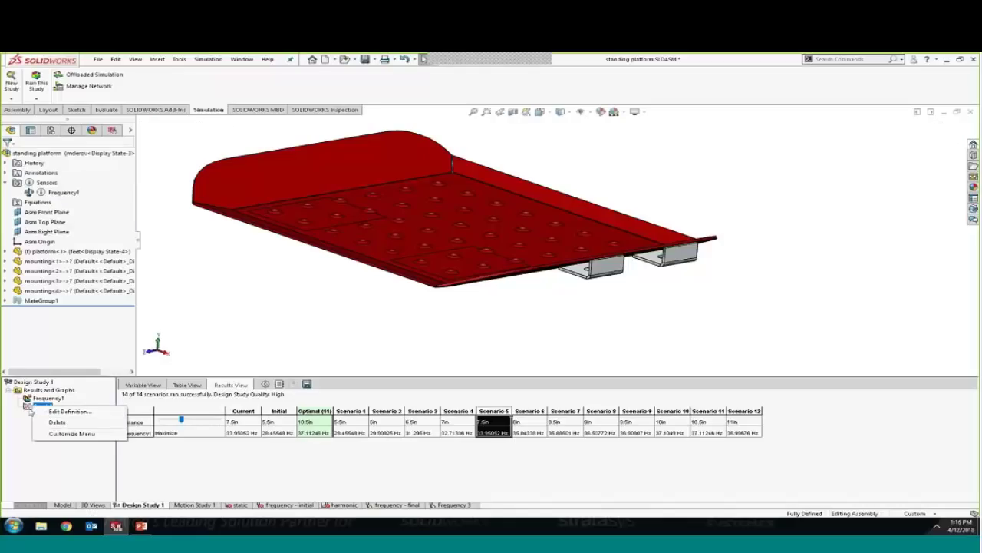
{"action": "left_click", "coordinate": [48, 413]}
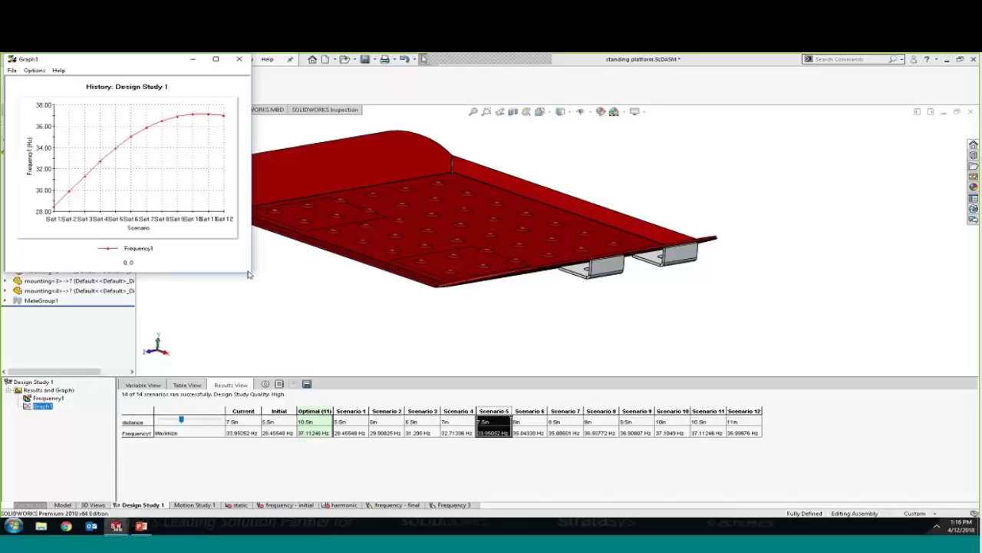
{"action": "left_click_drag", "start_coordinate": [250, 272], "coordinate": [696, 341]}
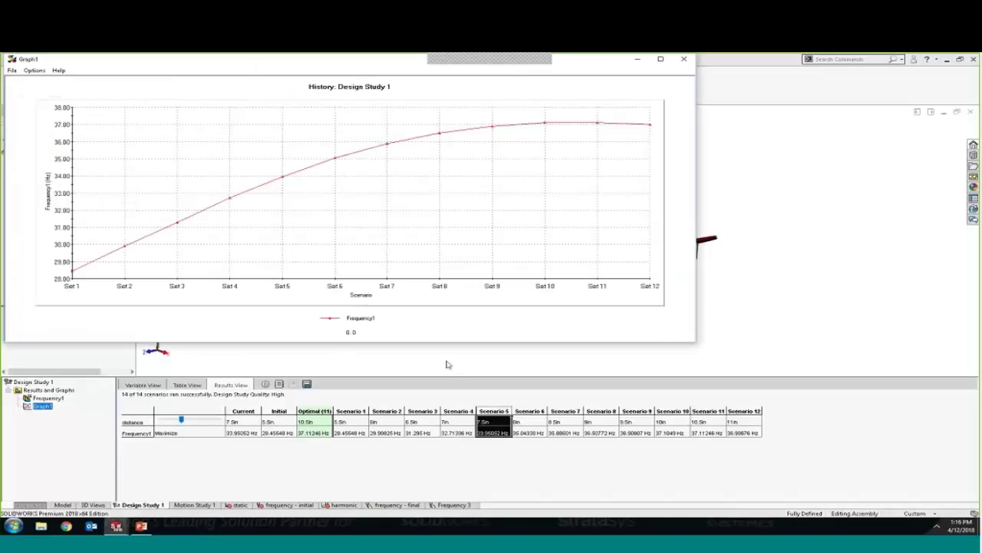
{"action": "left_click", "coordinate": [527, 166]}
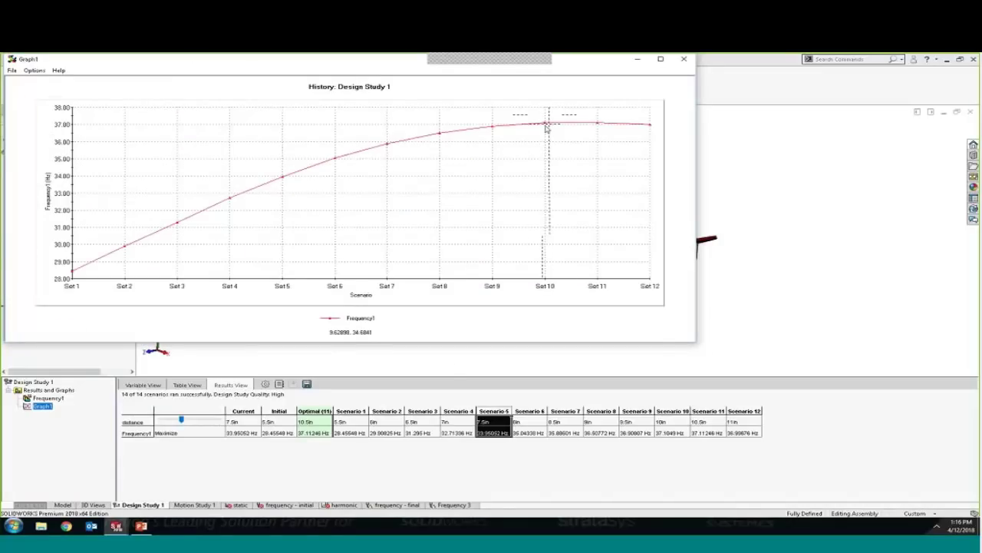
{"action": "left_click", "coordinate": [568, 123]}
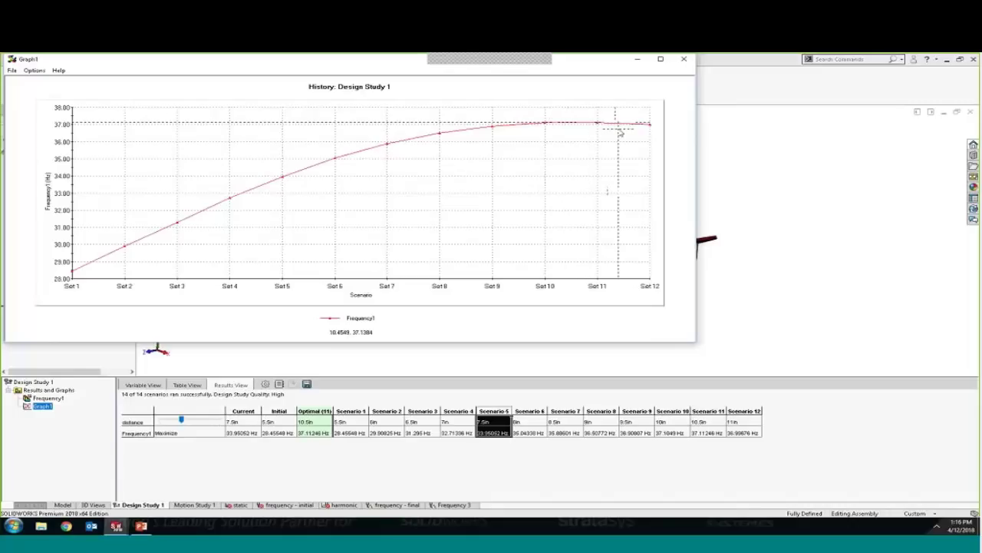
{"action": "left_click", "coordinate": [600, 127]}
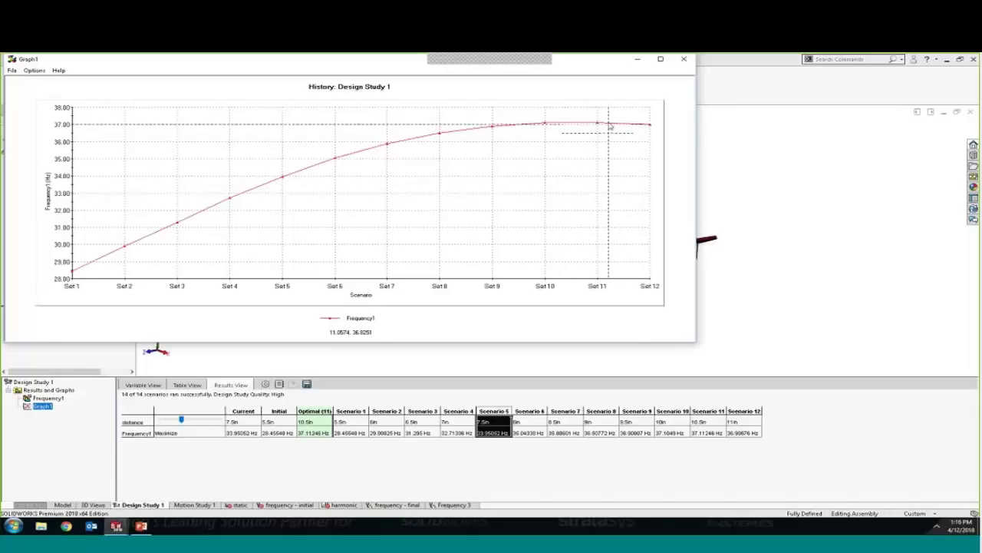
{"action": "left_click", "coordinate": [609, 115]}
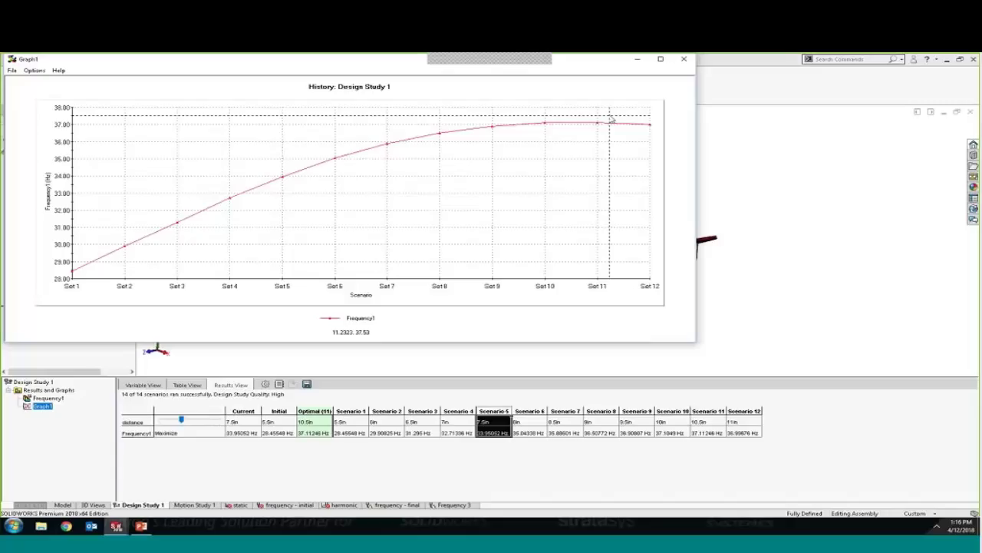
{"action": "left_click", "coordinate": [685, 60]}
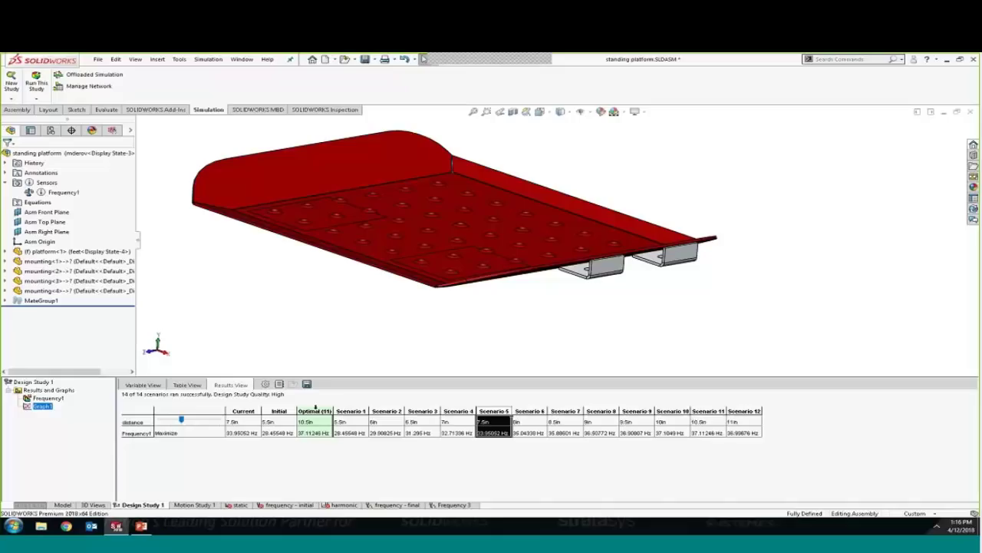
- Apply the optimal scenario of the design study, with a distance of 10.5 in, to the model
{"action": "left_click", "coordinate": [314, 410]}
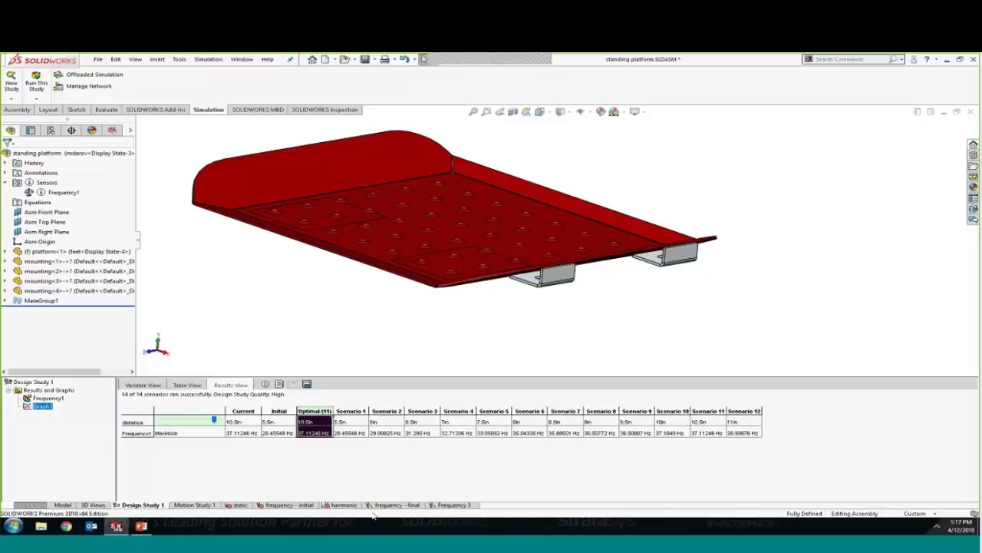
{"action": "key", "text": "alt+Tab"}
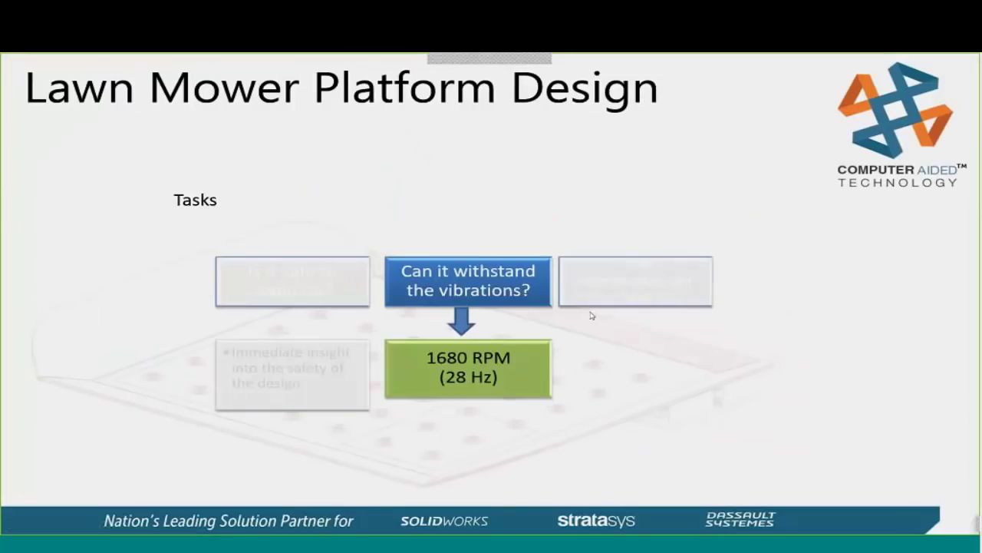
{"action": "left_click", "coordinate": [591, 315]}
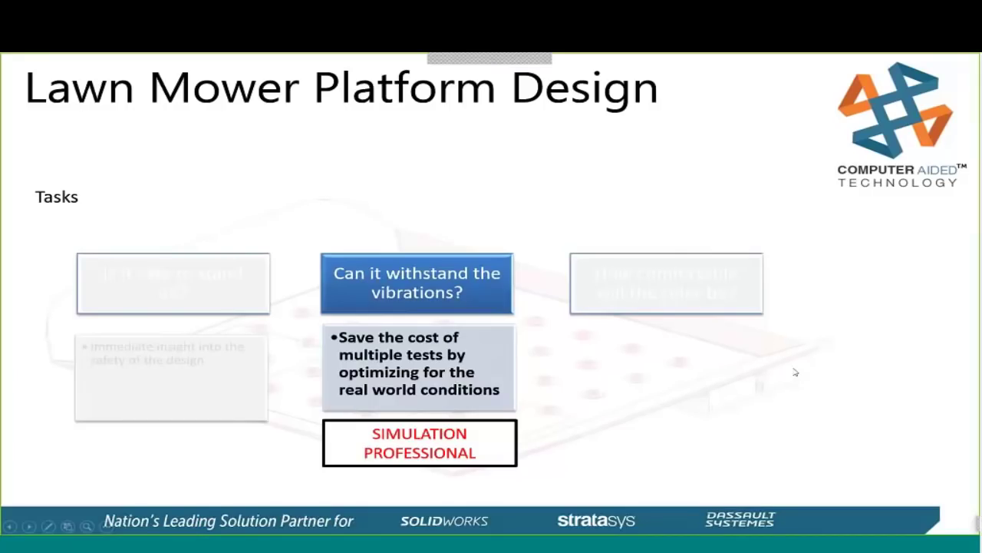
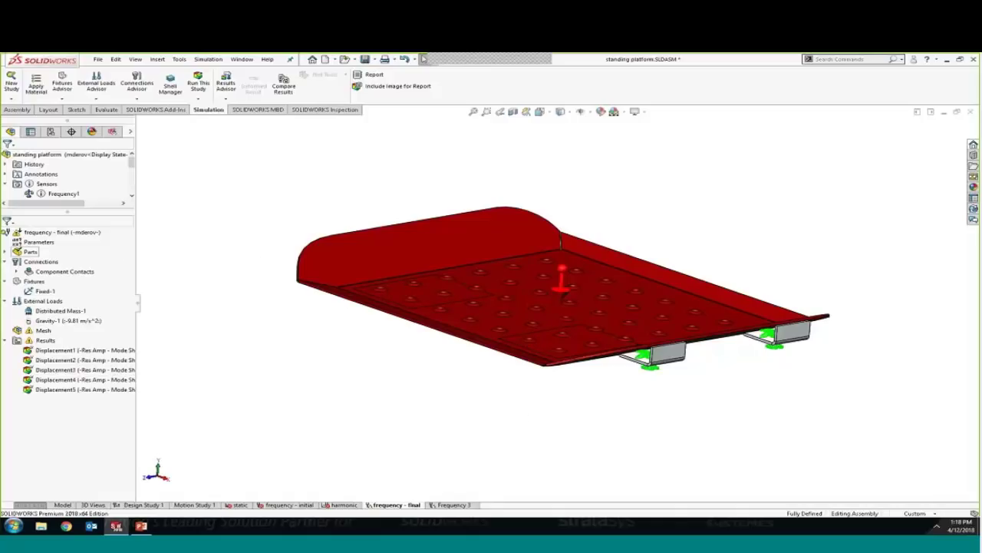
- Examine the fixture, distributed mass, gravity and component contacts of the frequency - final study
{"action": "left_click", "coordinate": [68, 311]}
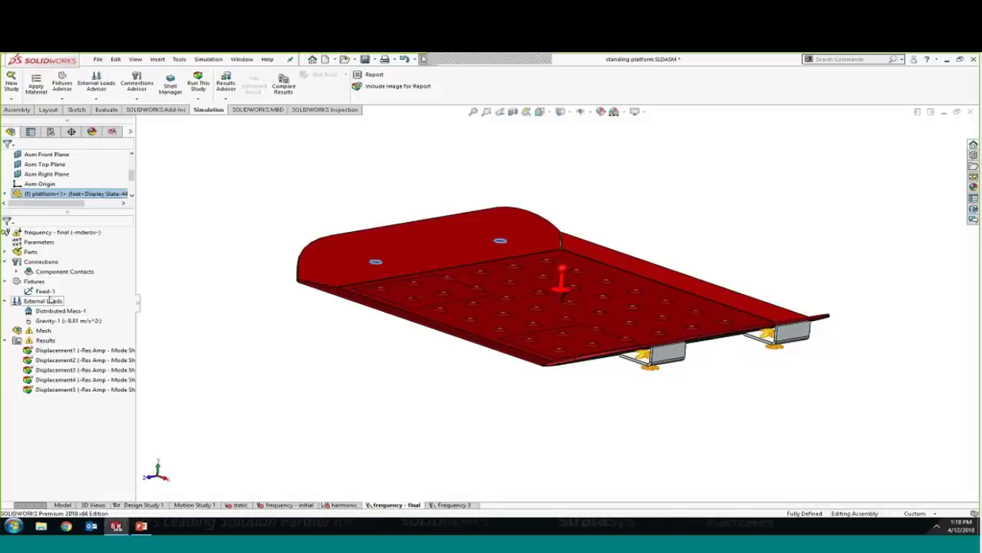
{"action": "mouse_move", "coordinate": [49, 313]}
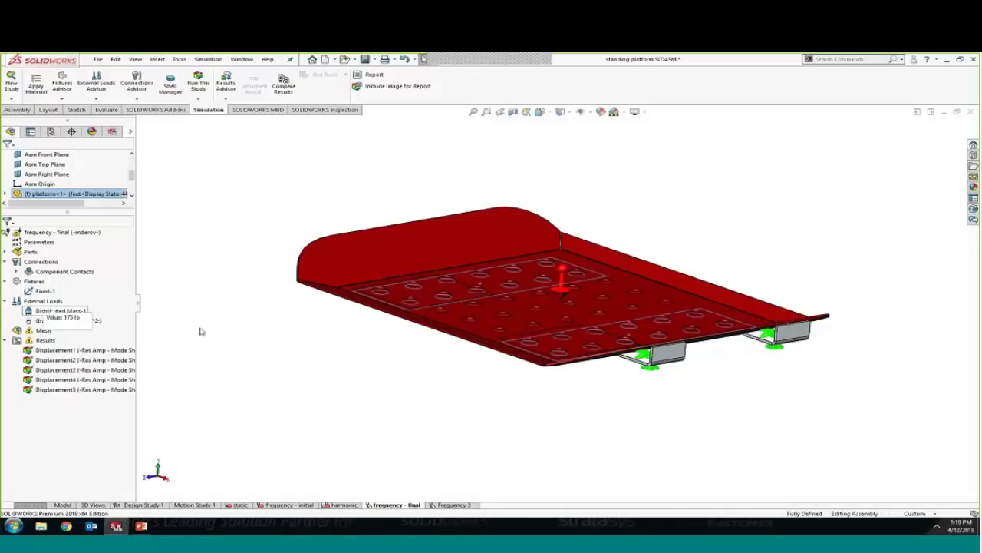
{"action": "left_click", "coordinate": [238, 335]}
{"action": "mouse_move", "coordinate": [29, 324]}
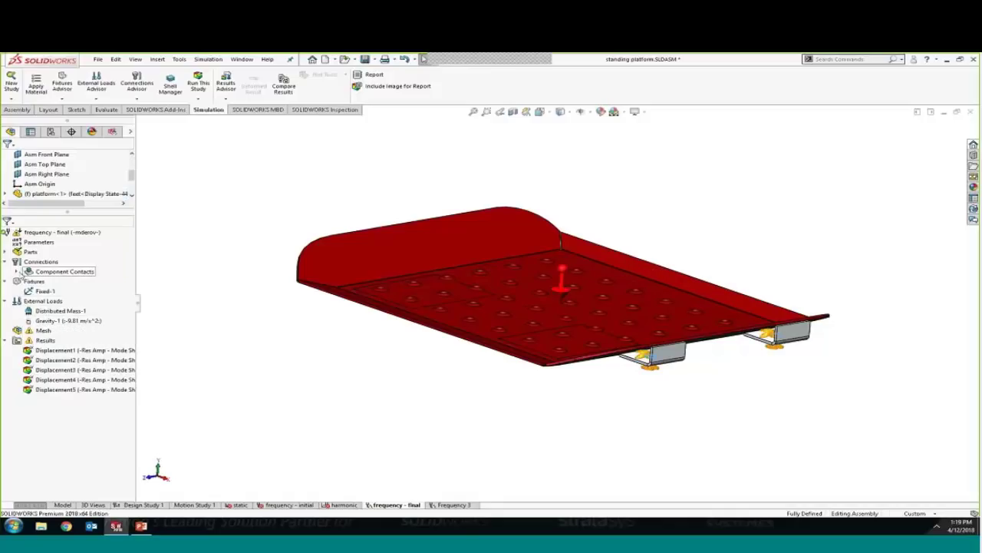
{"action": "left_click", "coordinate": [18, 272]}
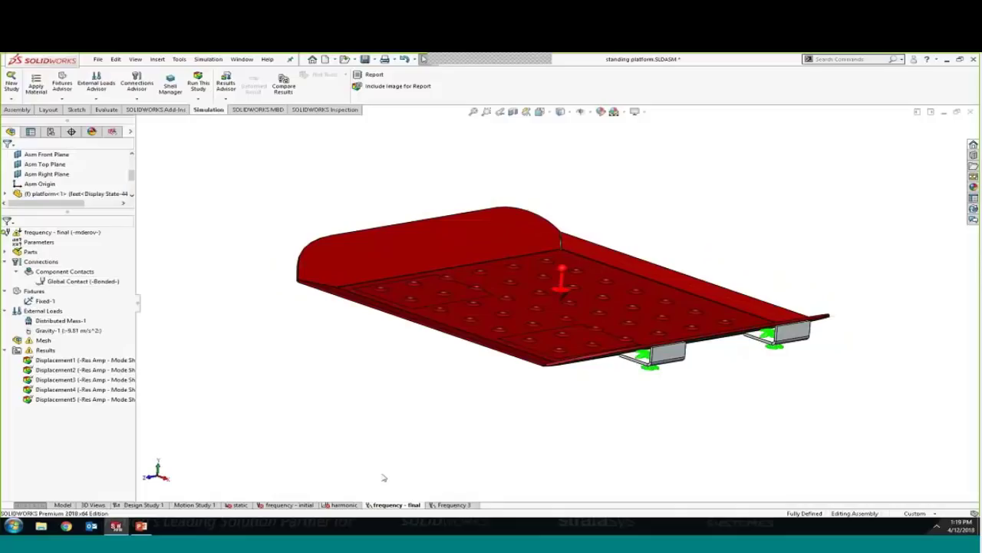
- Examine the harmonic study's base excitation definition and its frequency curve data, and leave both without changes
{"action": "left_click", "coordinate": [343, 504]}
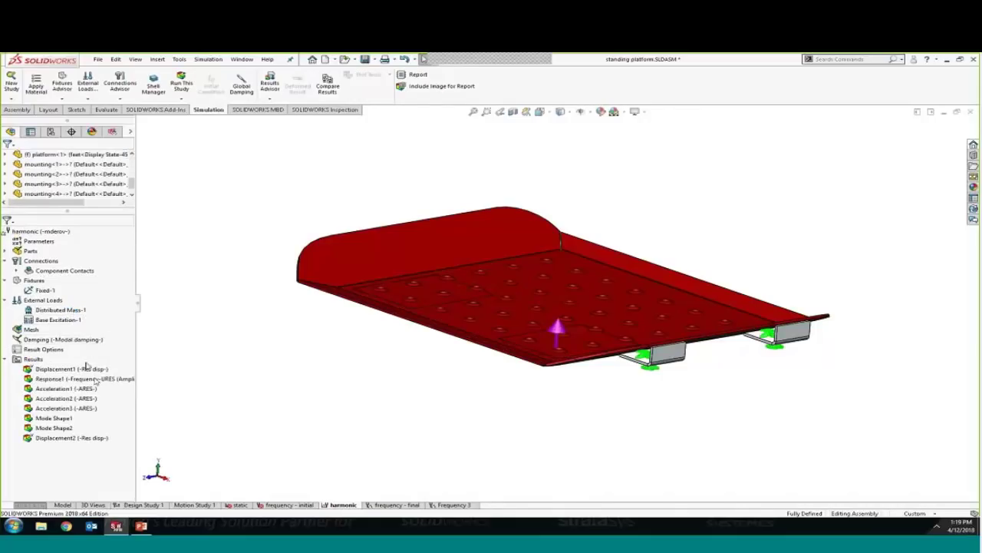
{"action": "left_click", "coordinate": [60, 320]}
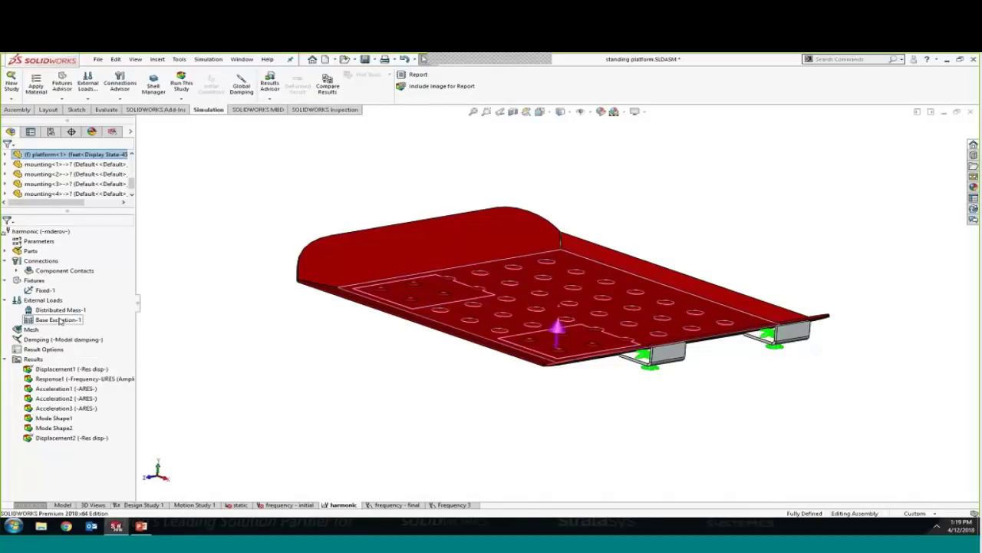
{"action": "right_click", "coordinate": [61, 321]}
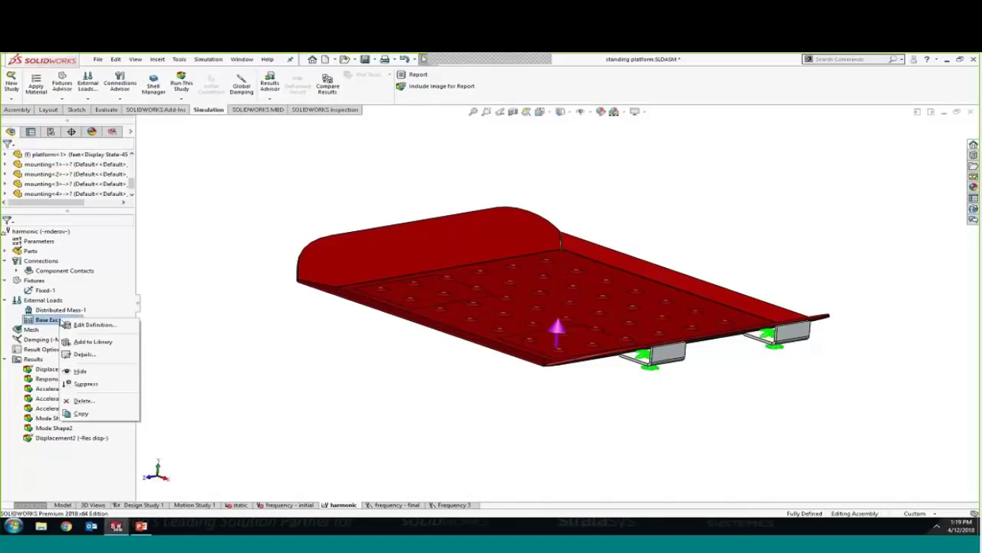
{"action": "left_click", "coordinate": [94, 328]}
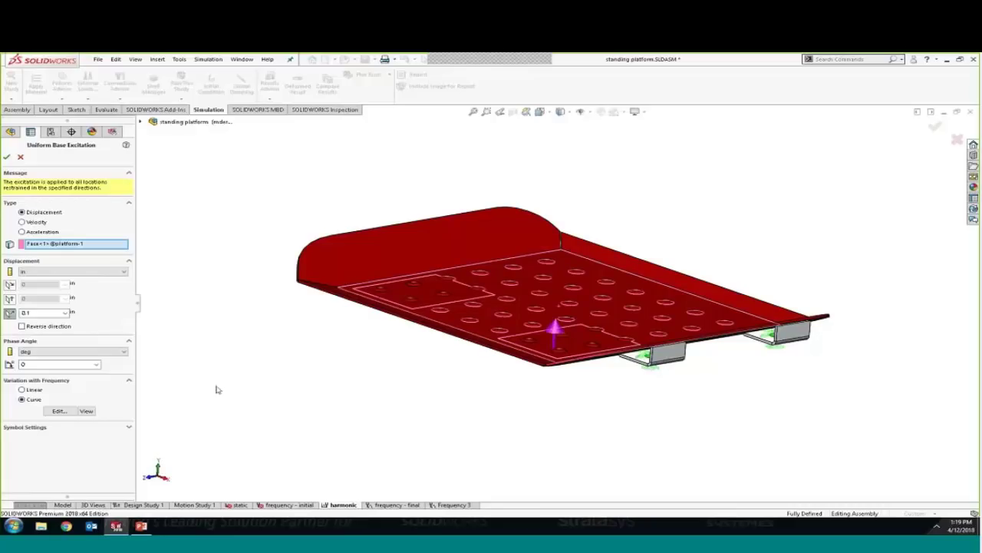
{"action": "left_click", "coordinate": [59, 412]}
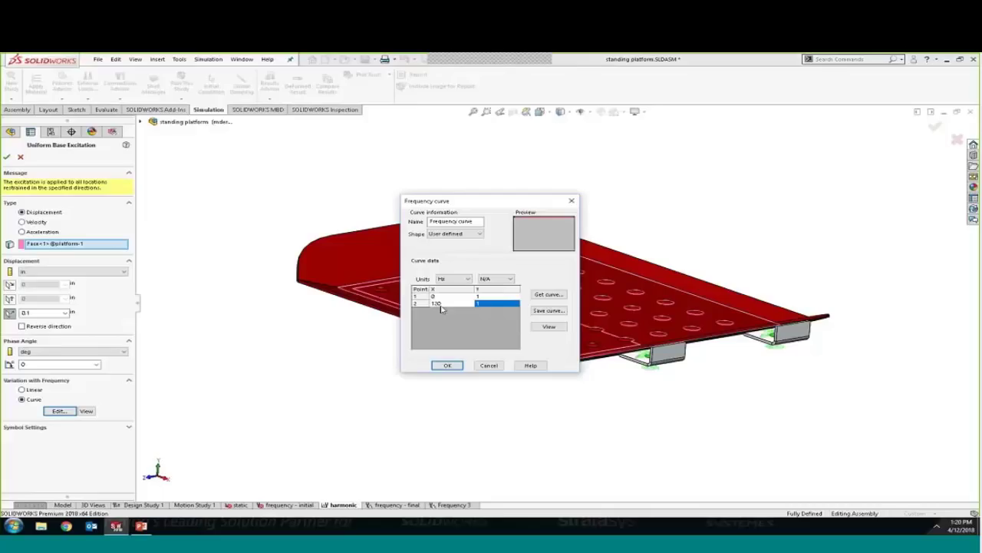
{"action": "left_click", "coordinate": [447, 365]}
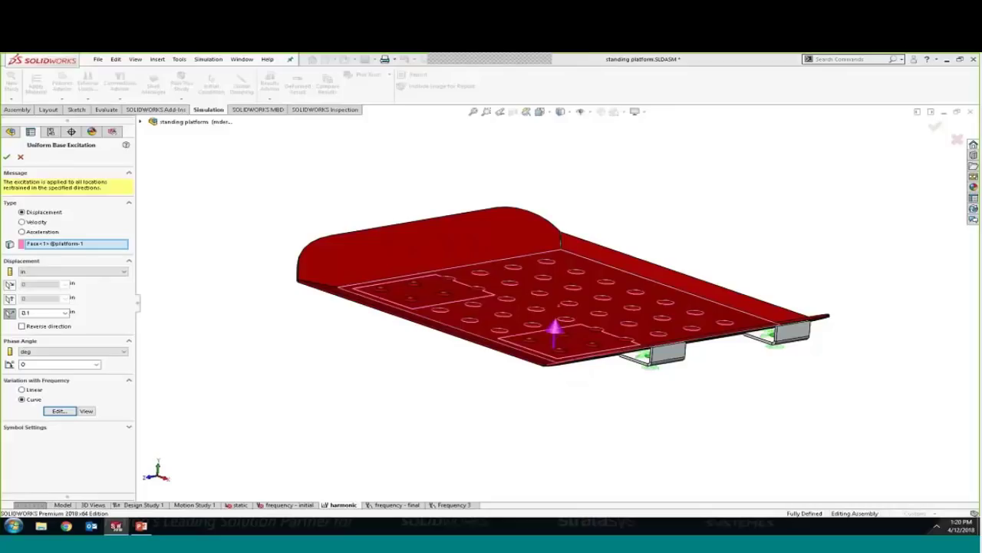
{"action": "left_click", "coordinate": [7, 156]}
{"action": "left_click", "coordinate": [302, 340]}
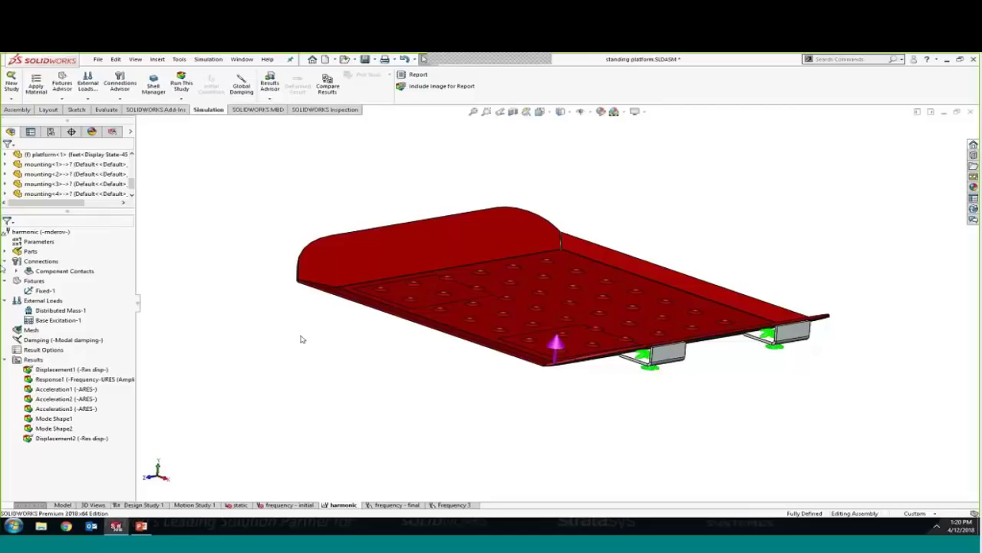
- Display the harmonic study's Displacement1 plot, view the Response1 graph enlarged, and close the graph
{"action": "double_click", "coordinate": [74, 371]}
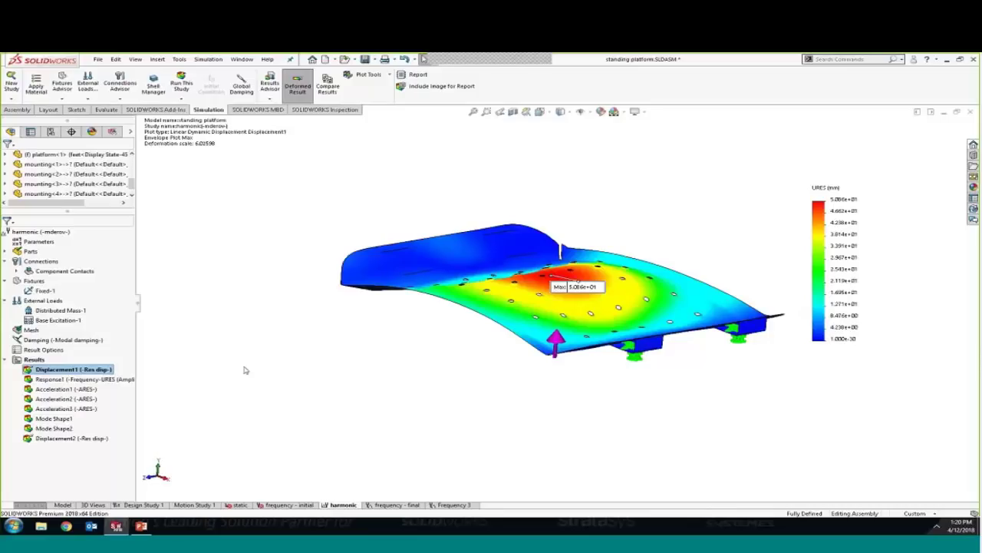
{"action": "double_click", "coordinate": [90, 379]}
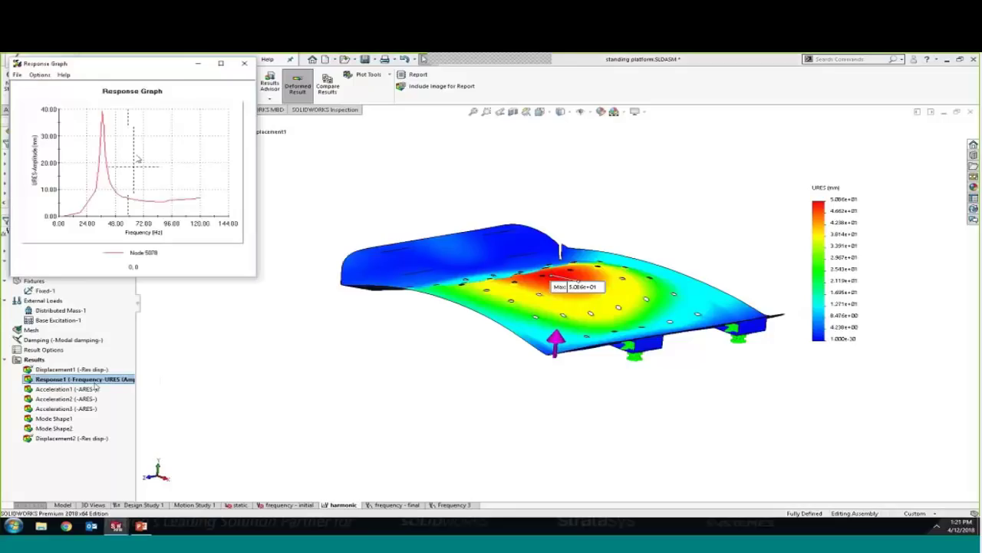
{"action": "left_click_drag", "start_coordinate": [241, 271], "coordinate": [606, 378]}
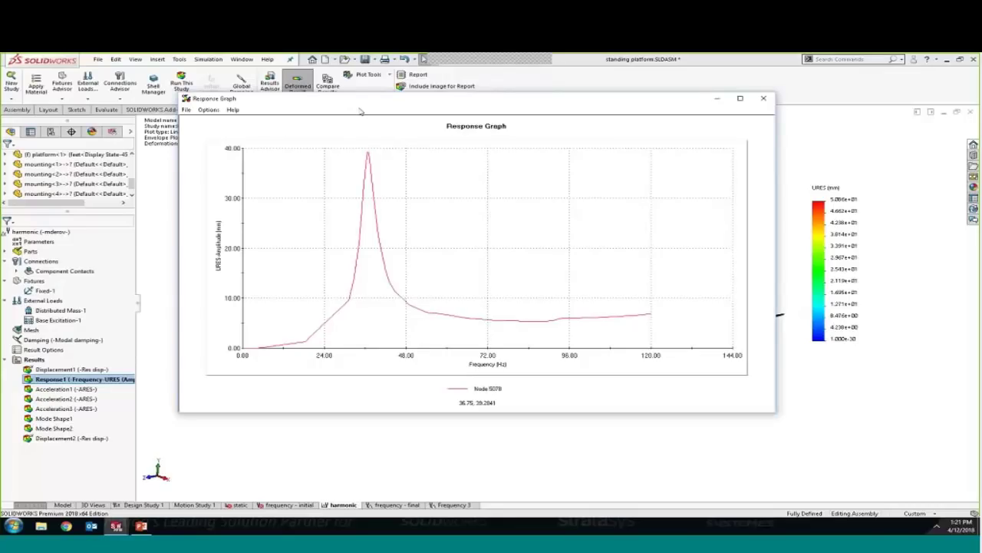
{"action": "left_click", "coordinate": [770, 100]}
{"action": "left_click", "coordinate": [762, 104]}
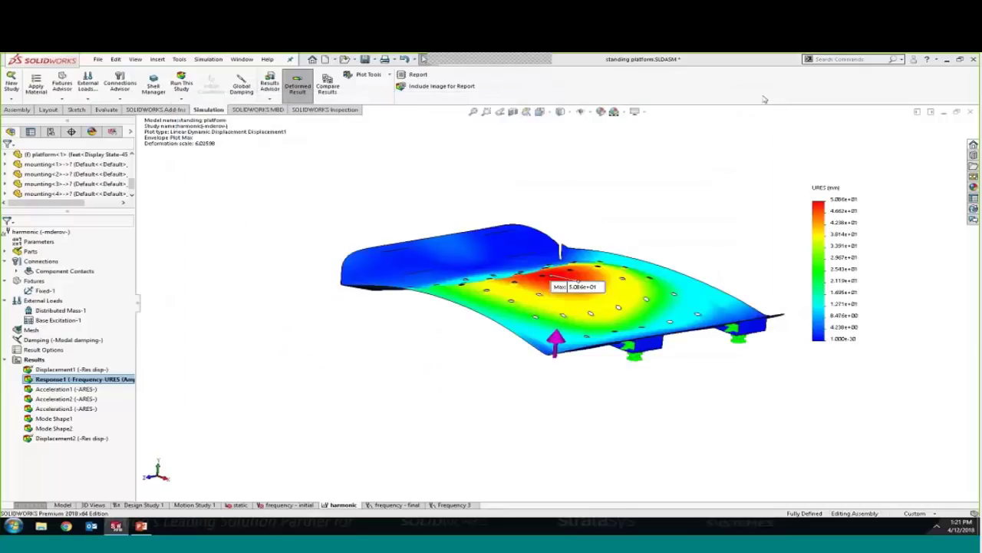
- Display the Acceleration1 plot and probe a node in the red high-acceleration area at the middle of the platform
{"action": "double_click", "coordinate": [69, 389]}
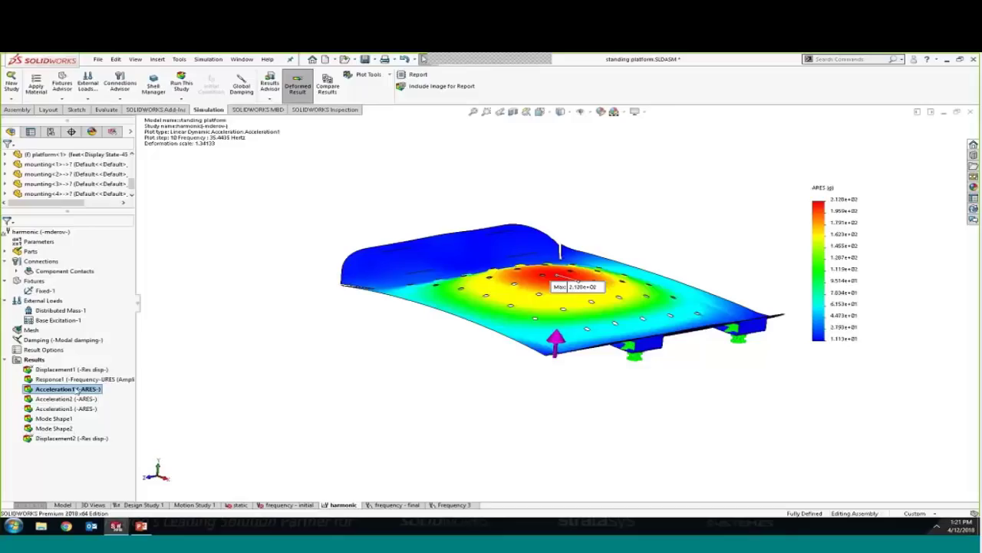
{"action": "right_click", "coordinate": [81, 390]}
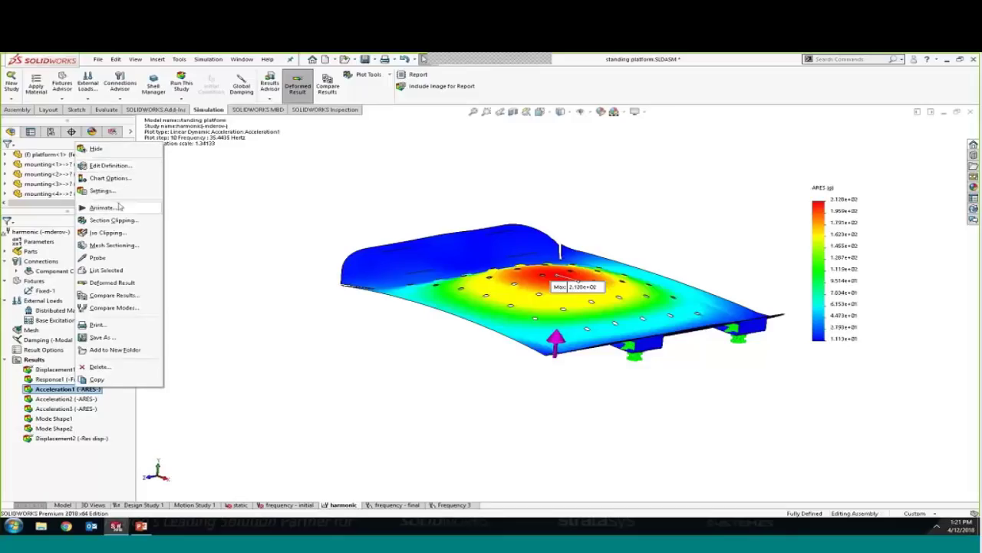
{"action": "left_click", "coordinate": [107, 257]}
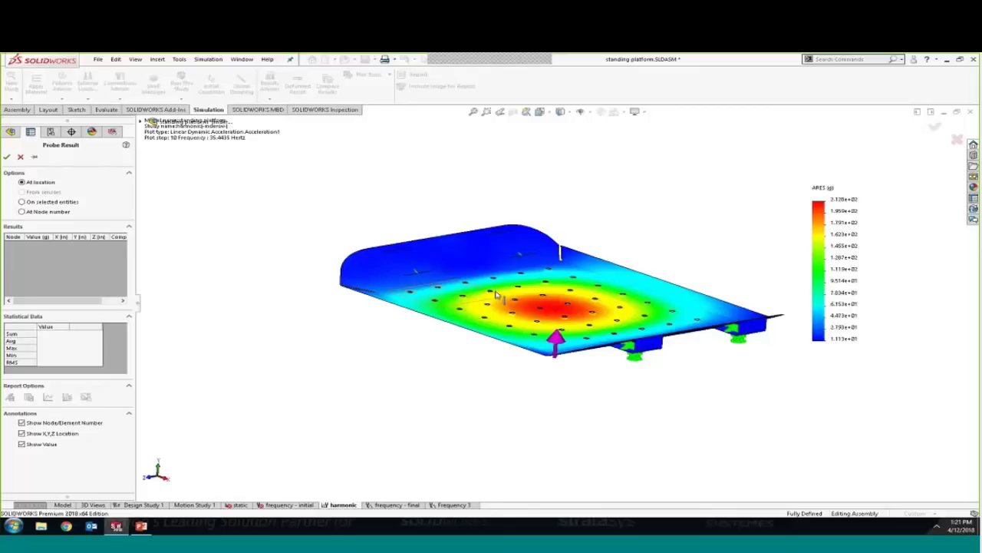
{"action": "left_click", "coordinate": [547, 317]}
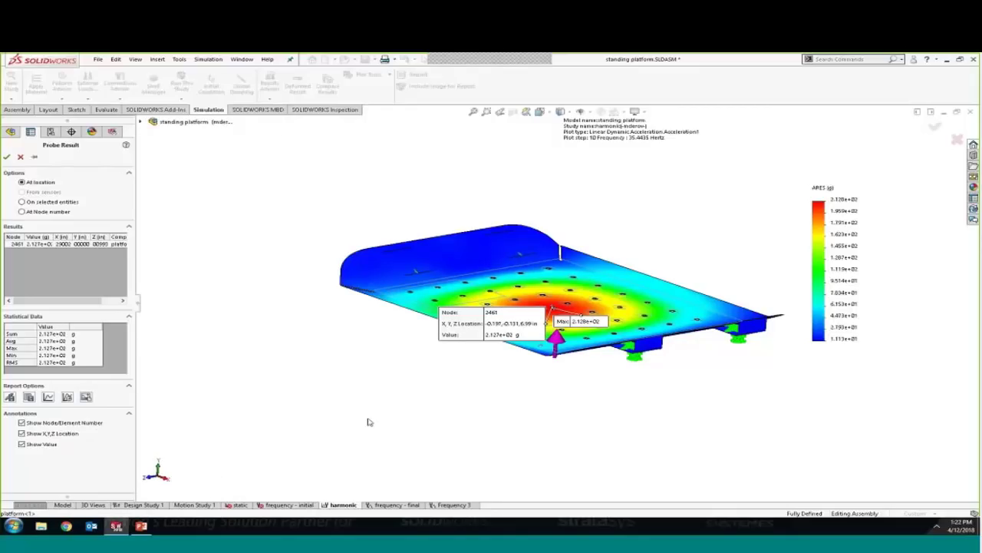
- View the probed node's response graph enlarged, read the curve's first peak, and close the graph and the probe
{"action": "left_click", "coordinate": [55, 400]}
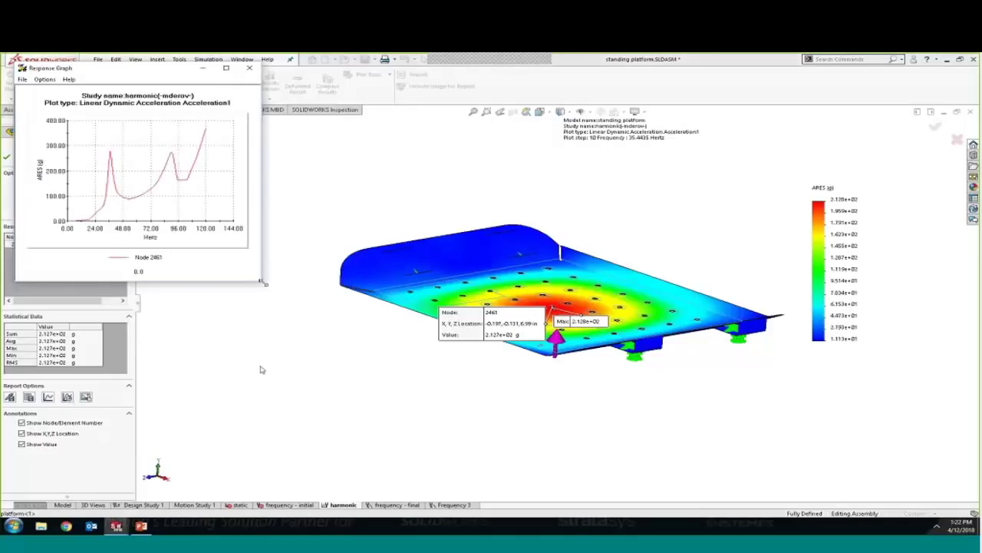
{"action": "left_click_drag", "start_coordinate": [261, 281], "coordinate": [581, 376]}
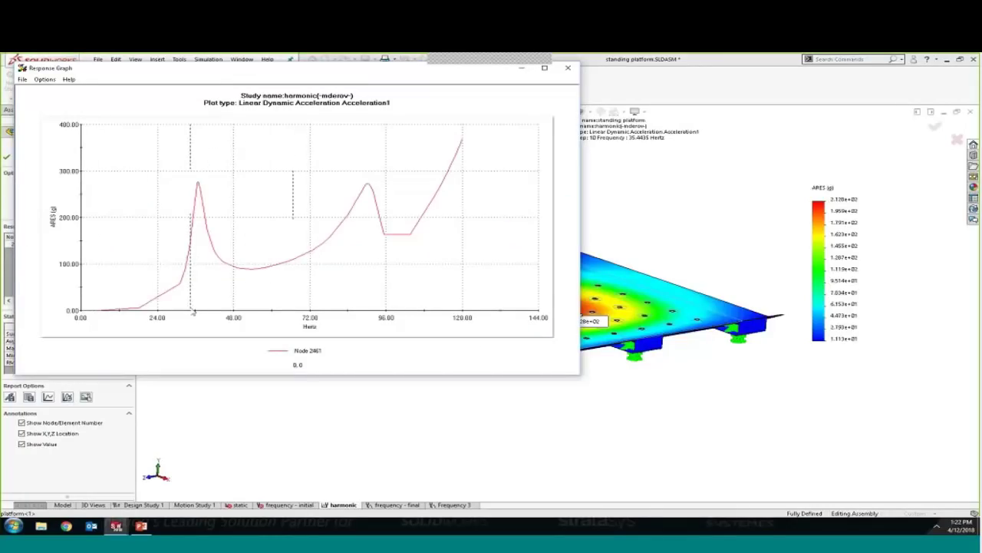
{"action": "left_click", "coordinate": [199, 185]}
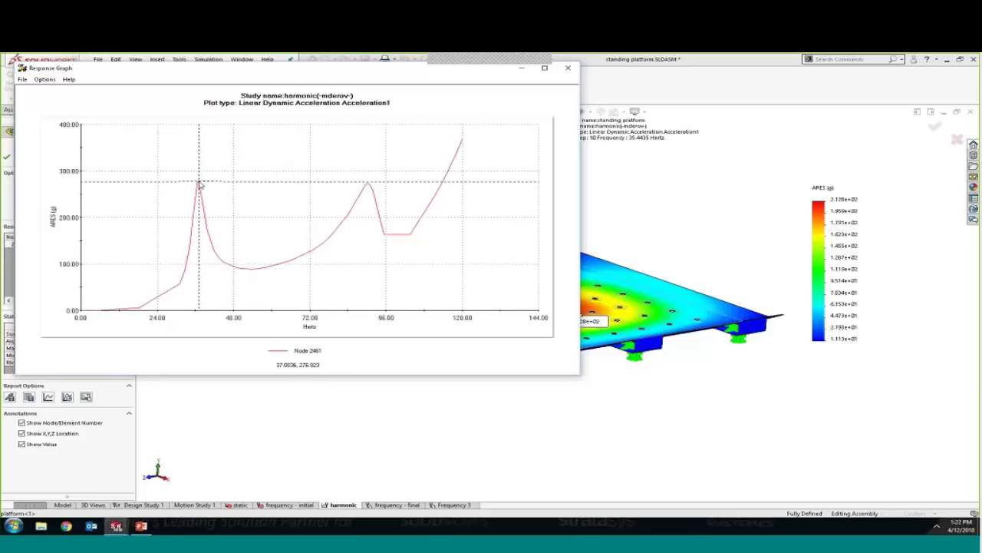
{"action": "left_click", "coordinate": [199, 184]}
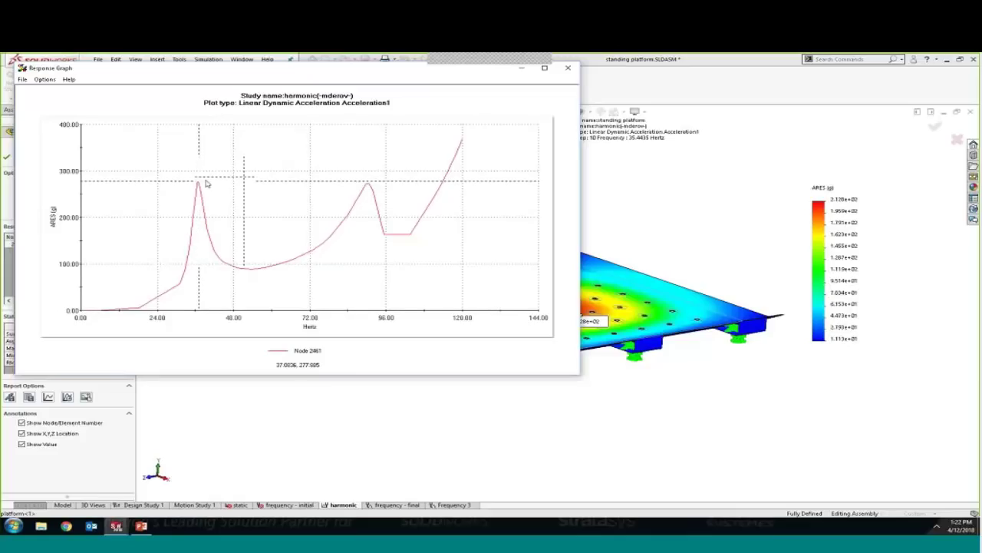
{"action": "left_click", "coordinate": [568, 67]}
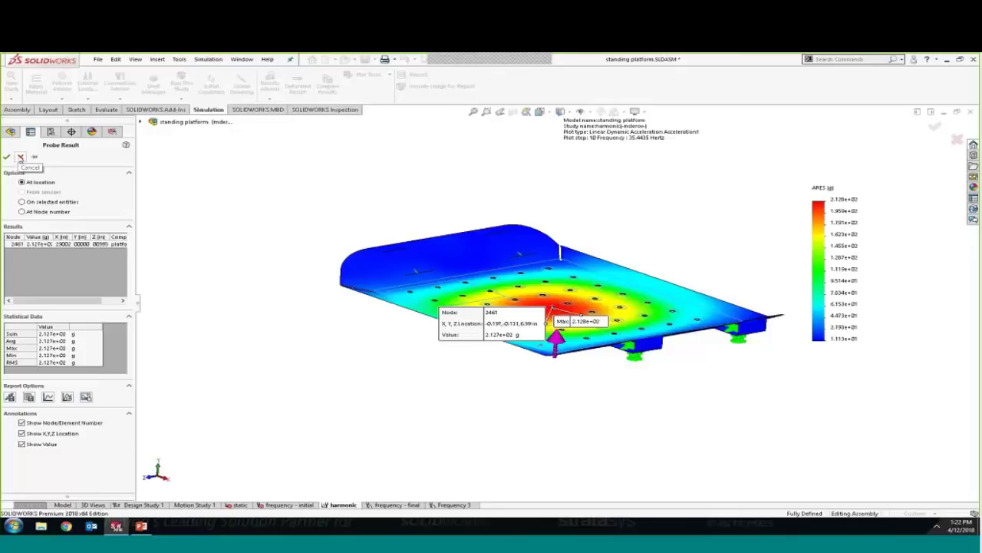
{"action": "left_click", "coordinate": [21, 158]}
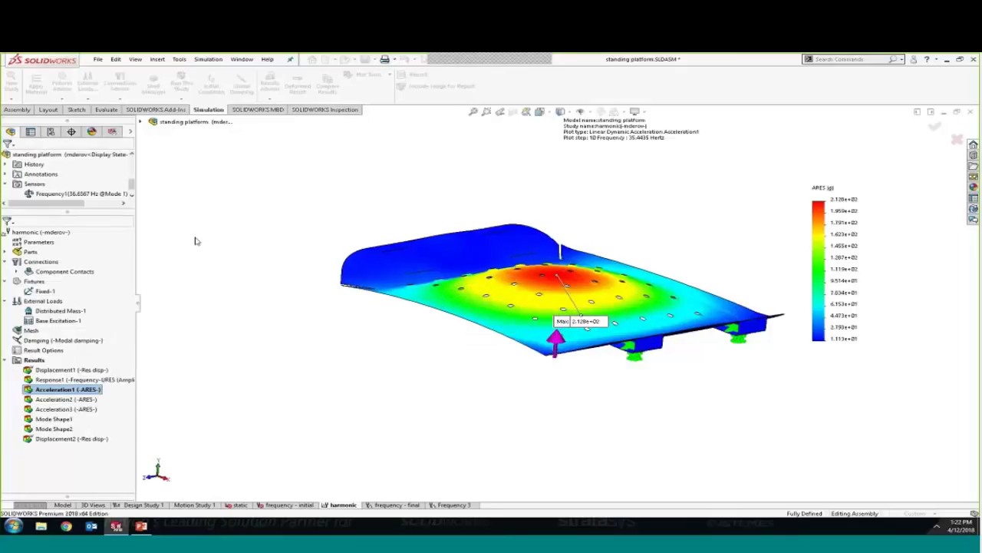